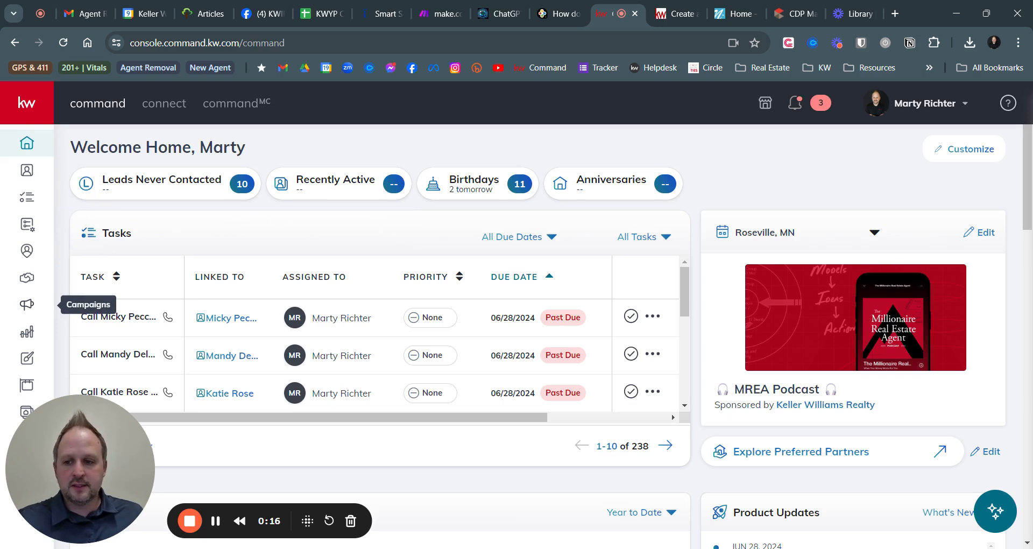
Open the Campaigns dashboard from the left sidebar
click(28, 305)
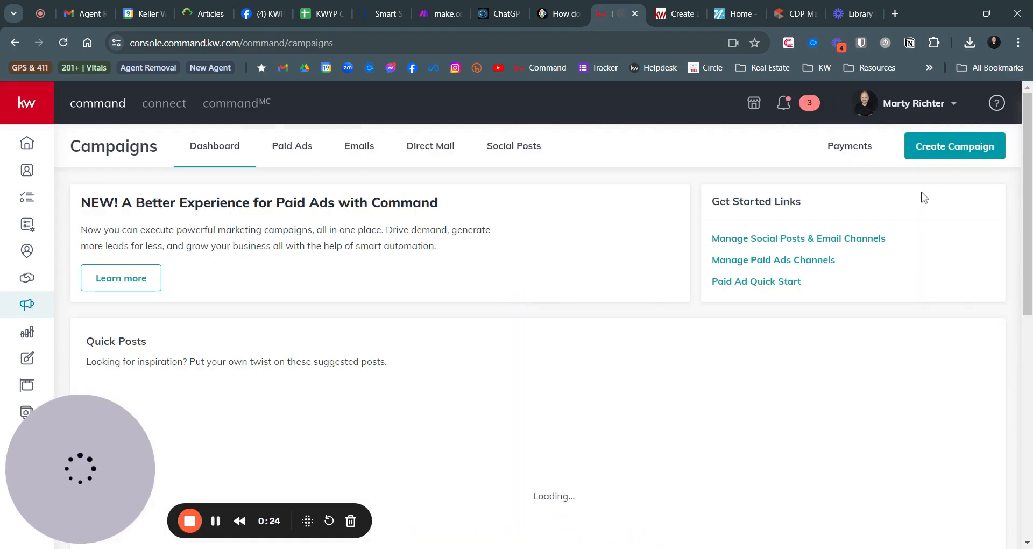
click(951, 150)
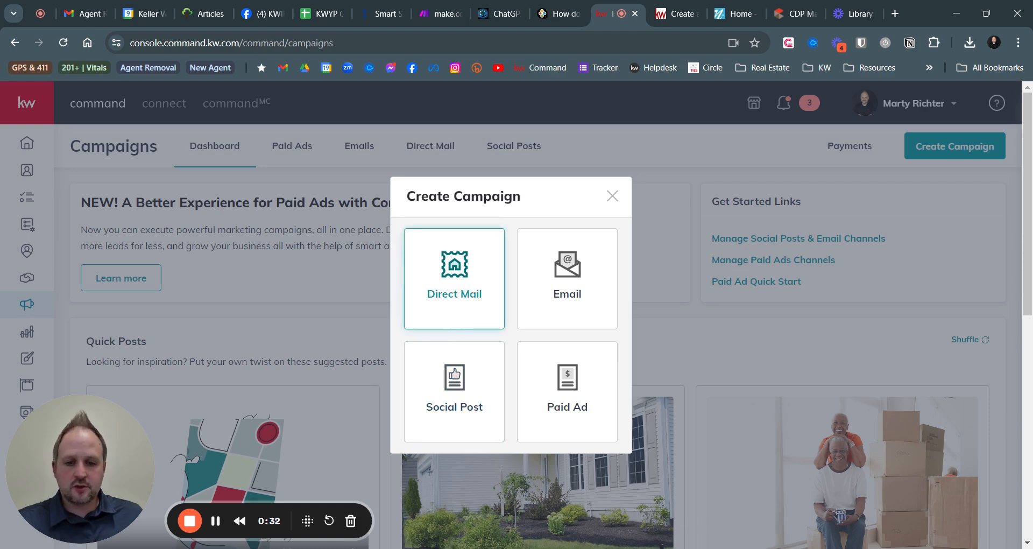
click(452, 286)
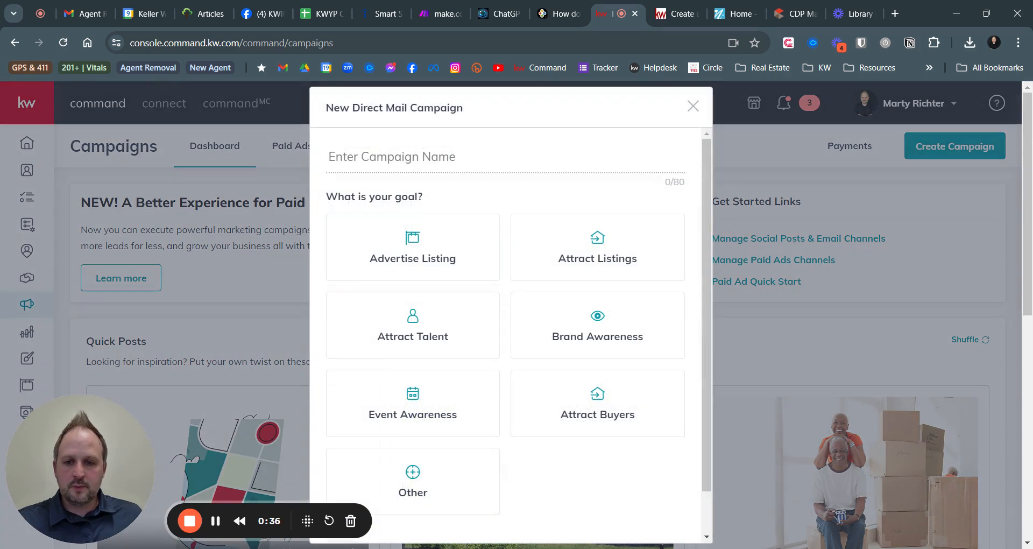
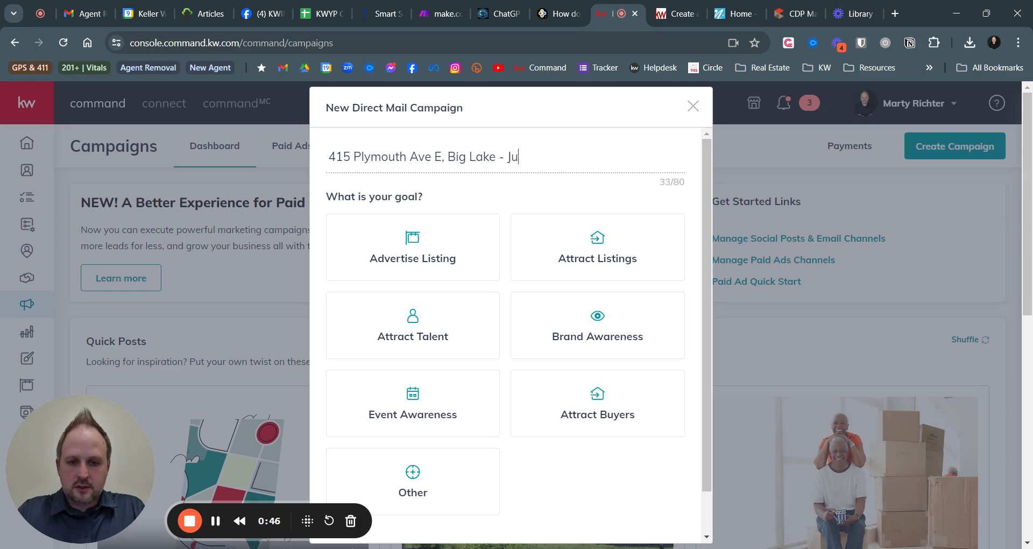
text(st Sold)
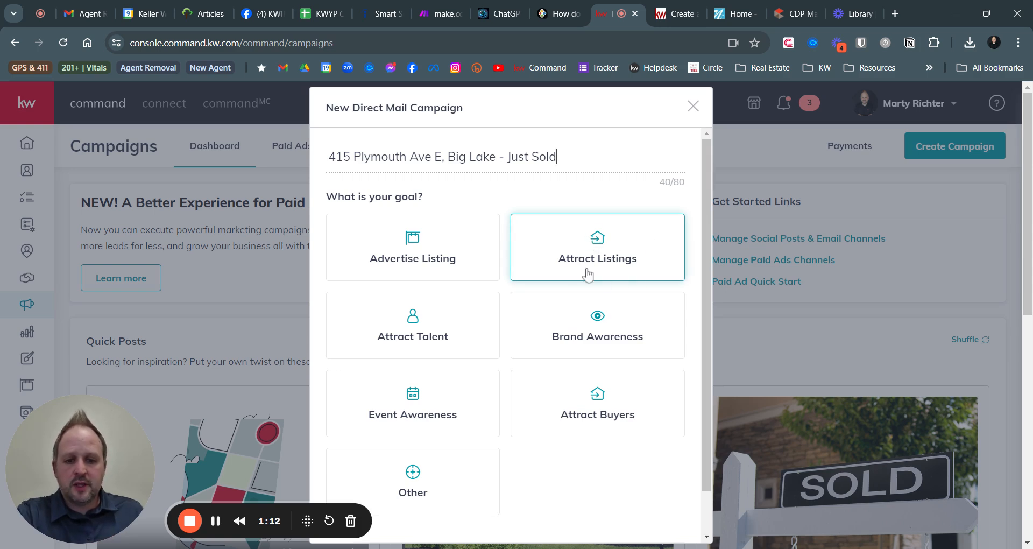
click(603, 256)
scroll(611, 427, down, 1)
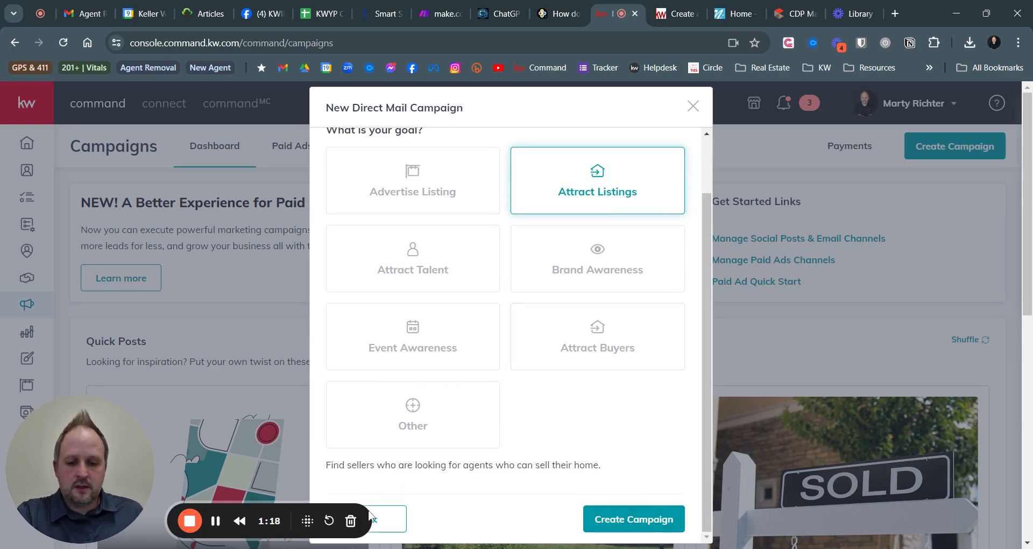
click(638, 522)
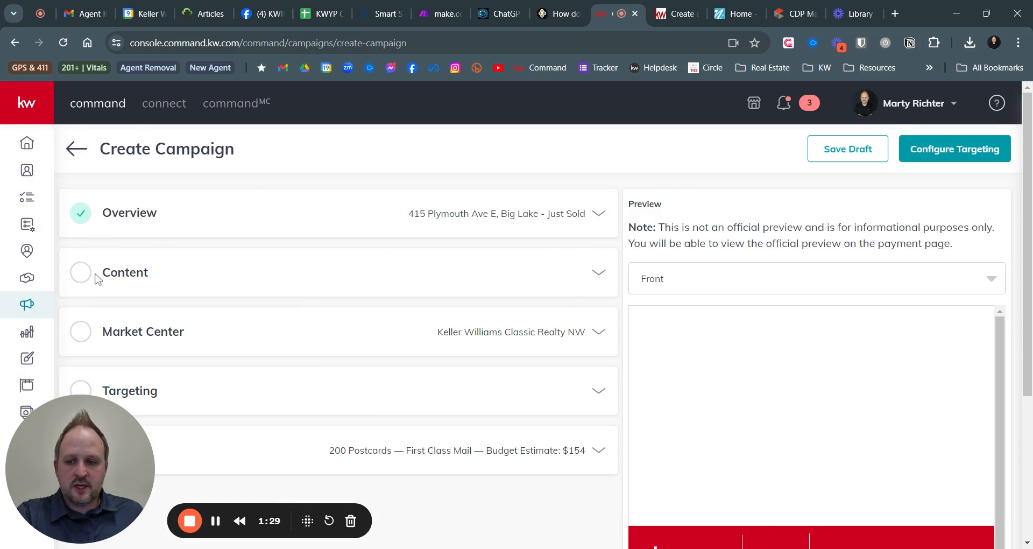
Expand the campaign's Content section and drop down the postcard Template list
click(598, 275)
scroll(599, 278, down, 1)
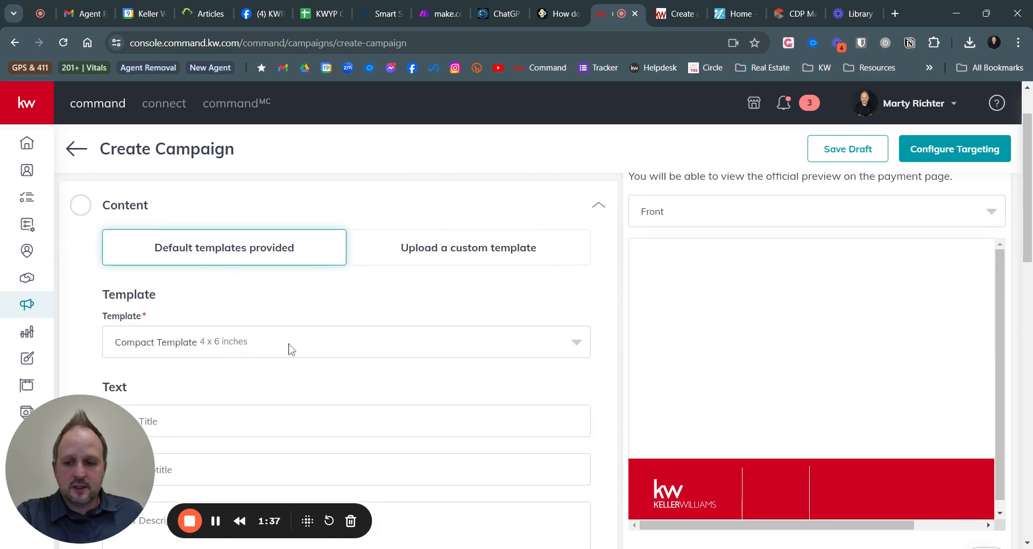
scroll(317, 293, down, 2)
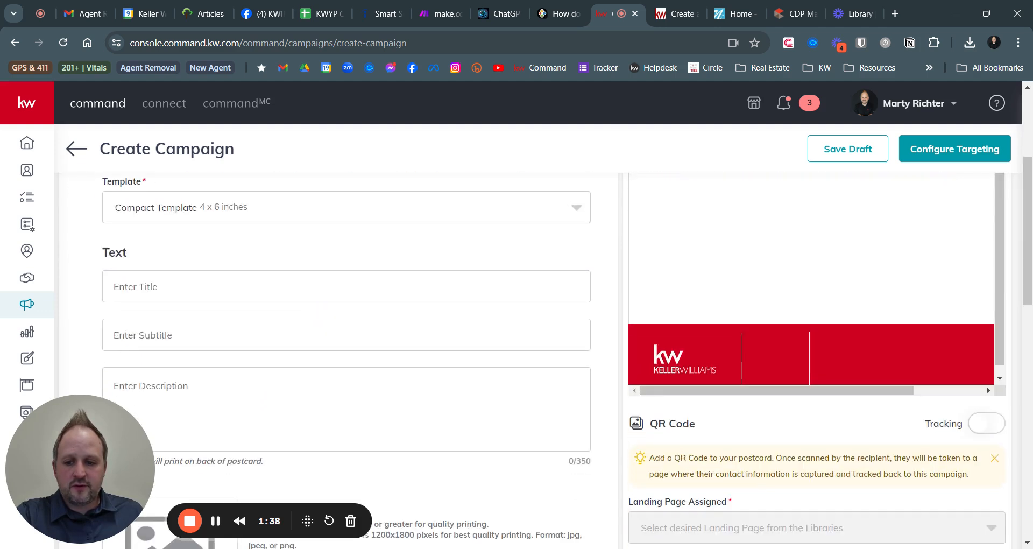
click(314, 215)
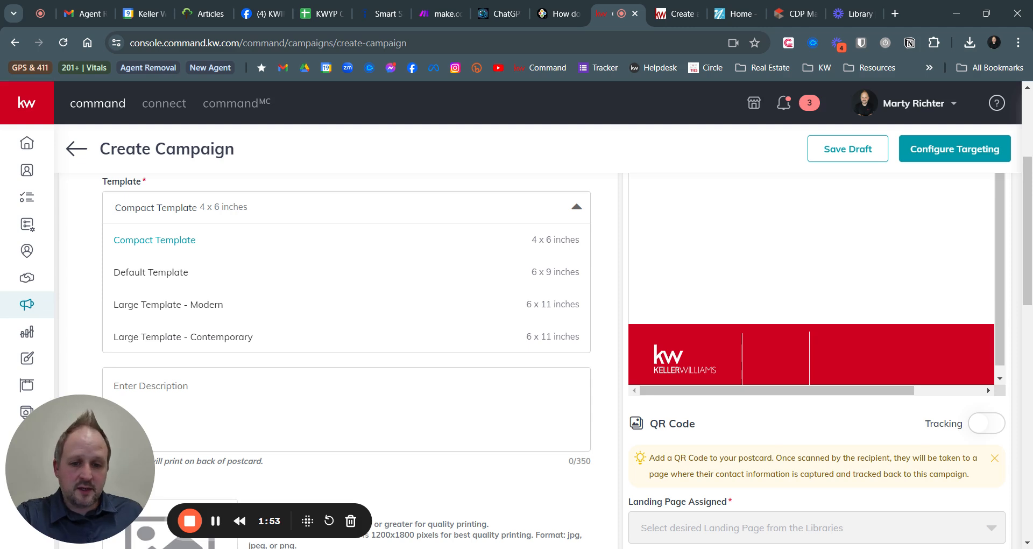
Pick the Default Template (6 x 9 inches), raising the budget estimate to $190.00
click(173, 279)
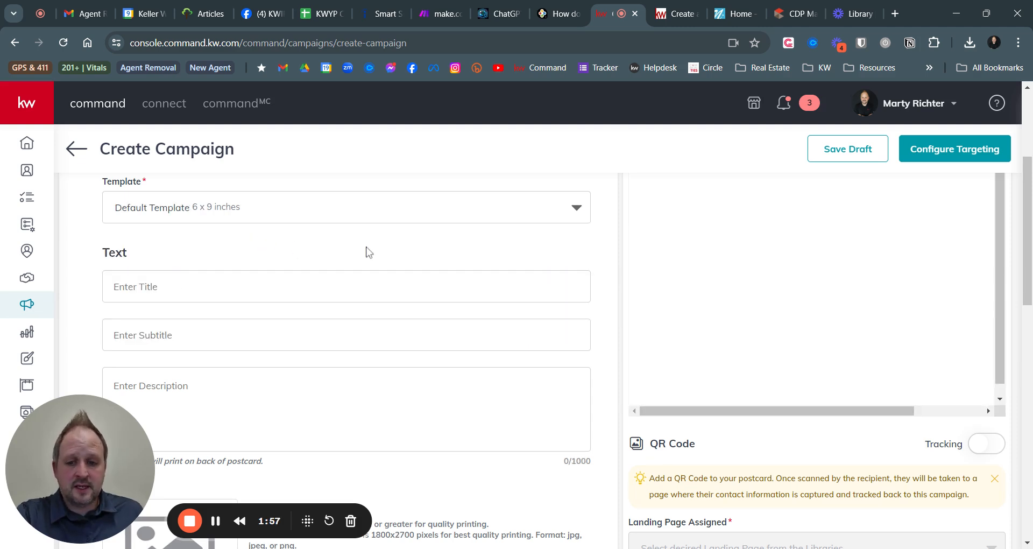
scroll(398, 290, up, 1)
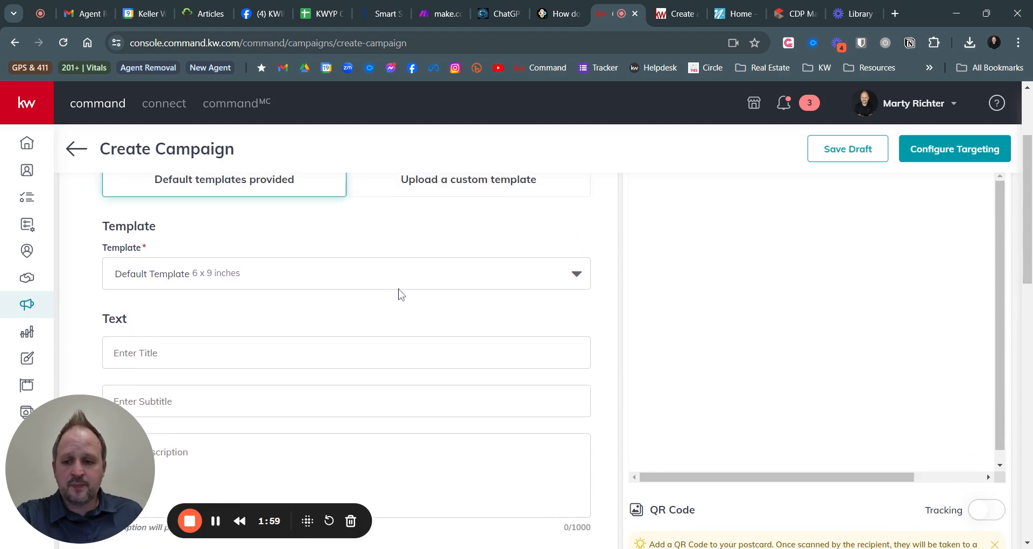
scroll(400, 295, down, 3)
scroll(401, 295, down, 8)
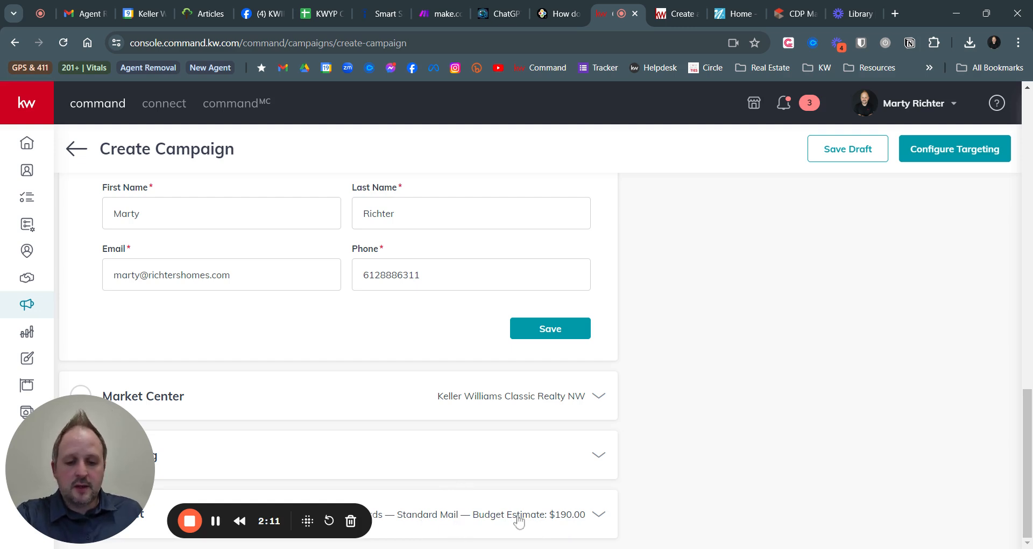
scroll(438, 504, up, 1)
scroll(439, 504, up, 12)
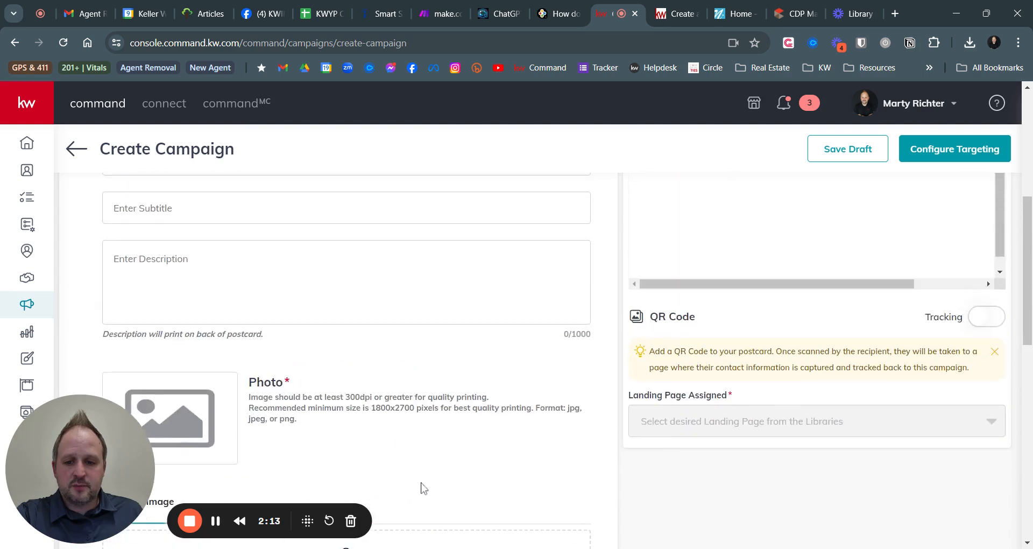
scroll(203, 224, down, 2)
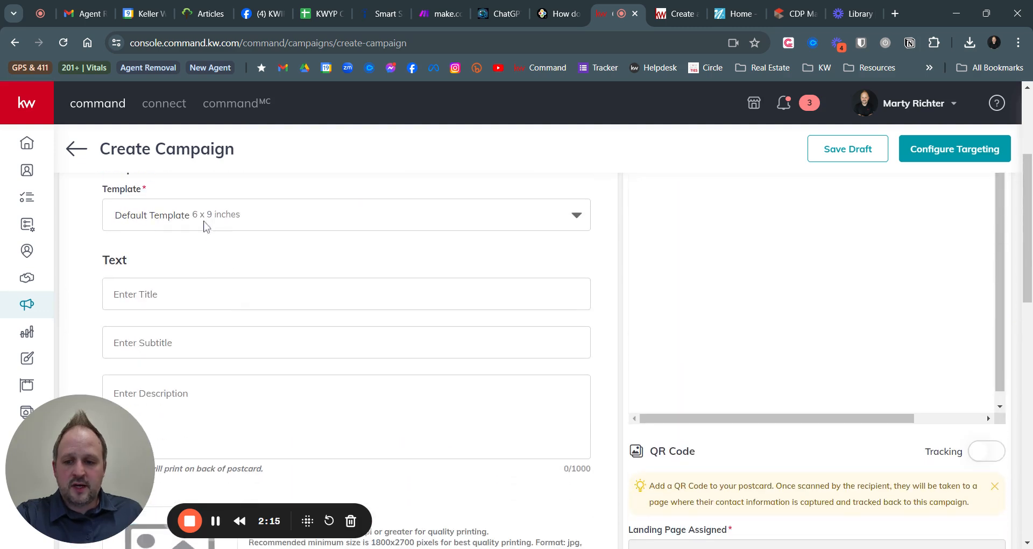
scroll(200, 282, down, 2)
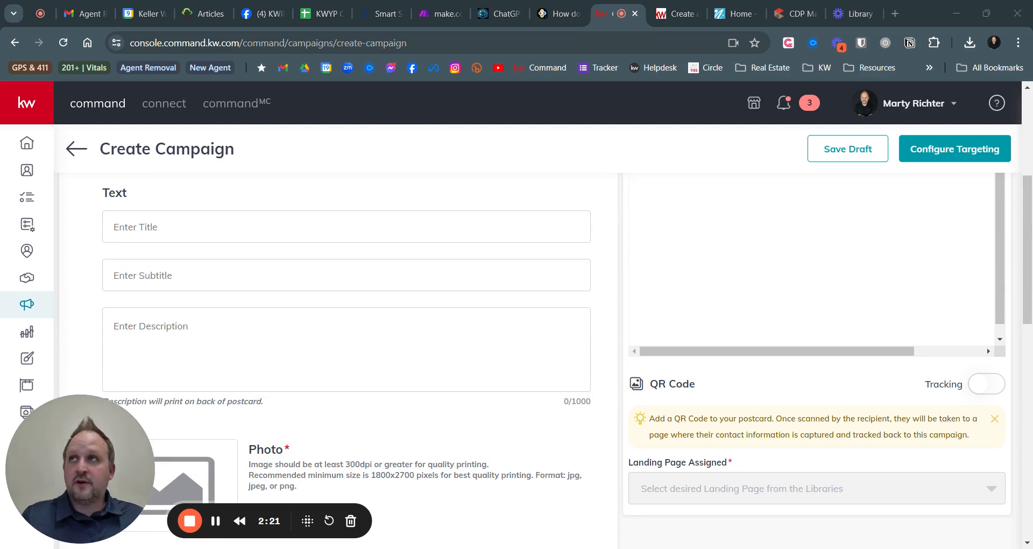
Paste the headline 'Just Sold in Your Neighborhood!' and the property address into the text fields
click(136, 226)
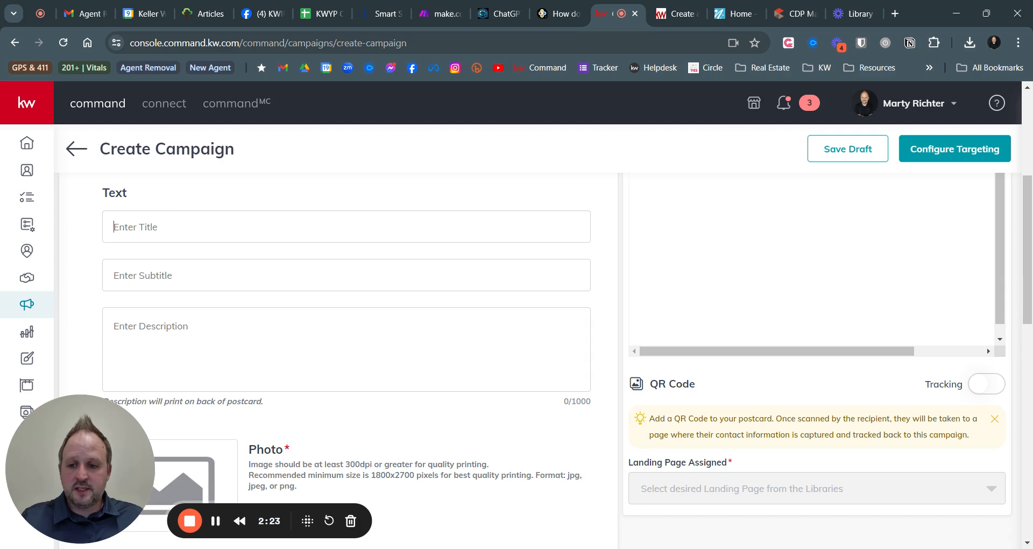
text(Just Sold in Your Neighborhood!)
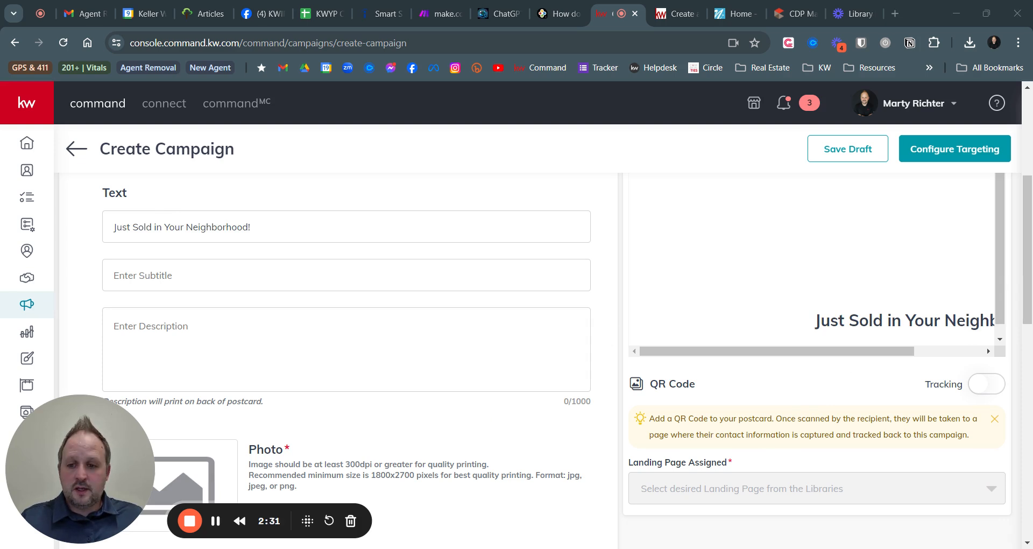
click(178, 275)
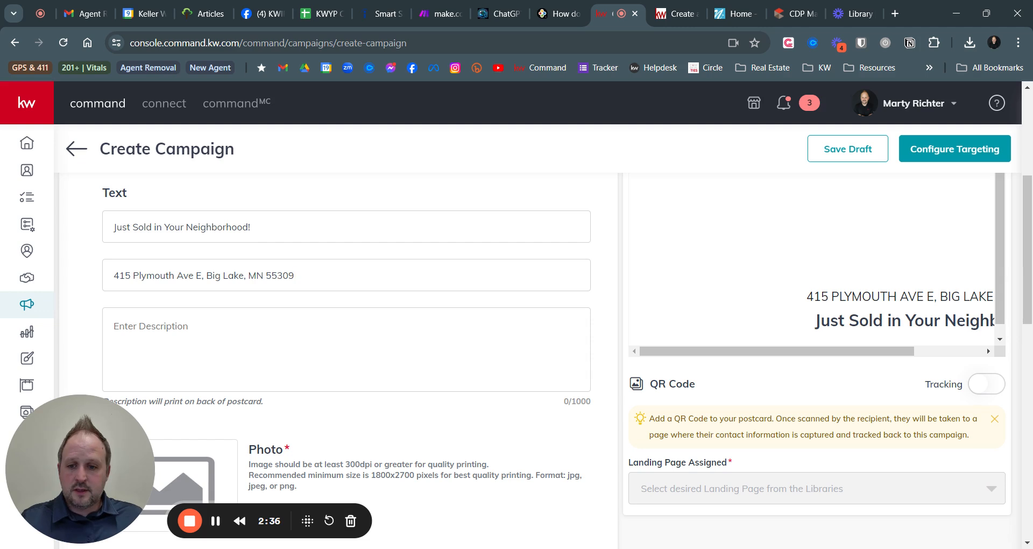
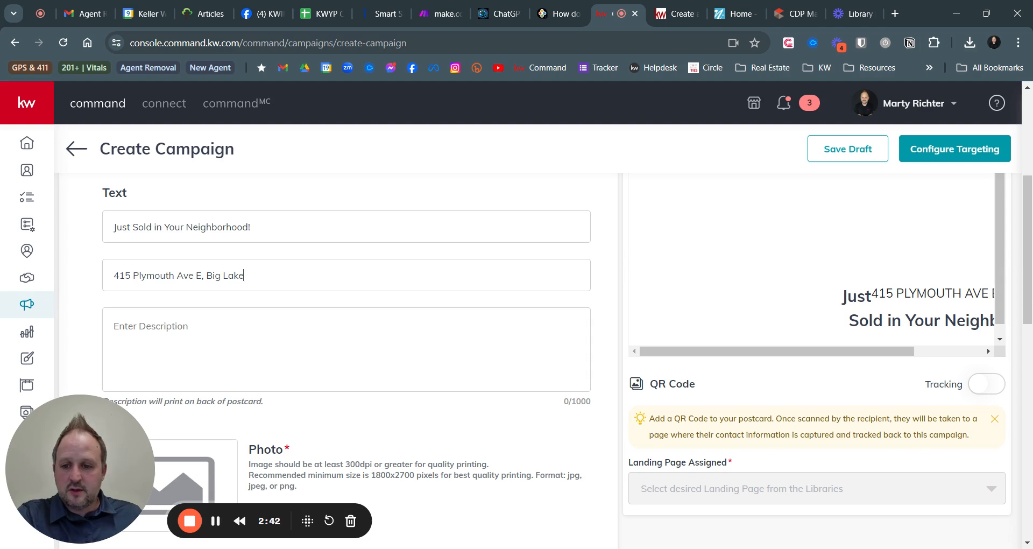
key(ctrl+shift+Left)
key(ctrl+shift+Left)
key(ctrl+shift+Left)
key(shift+Right)
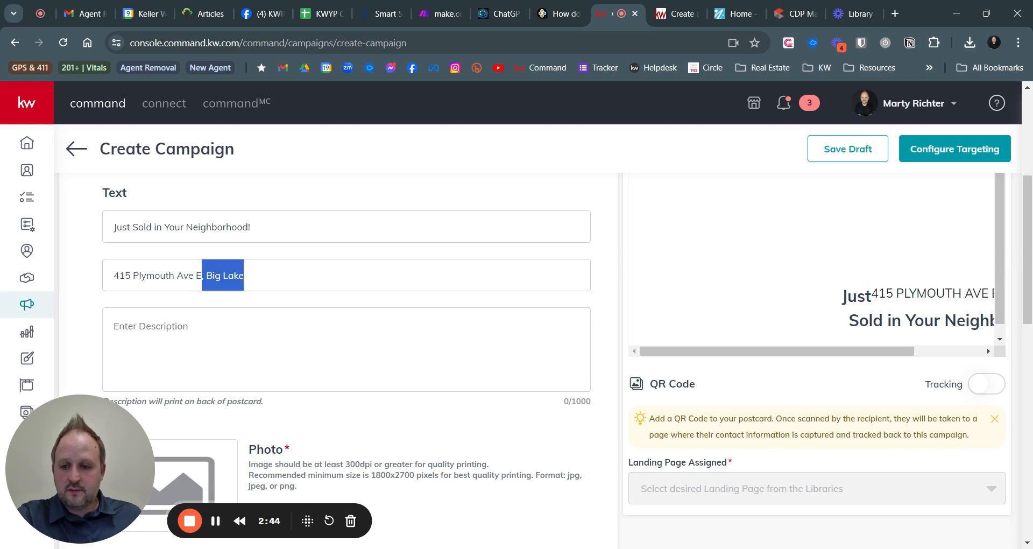
key(BackSpace)
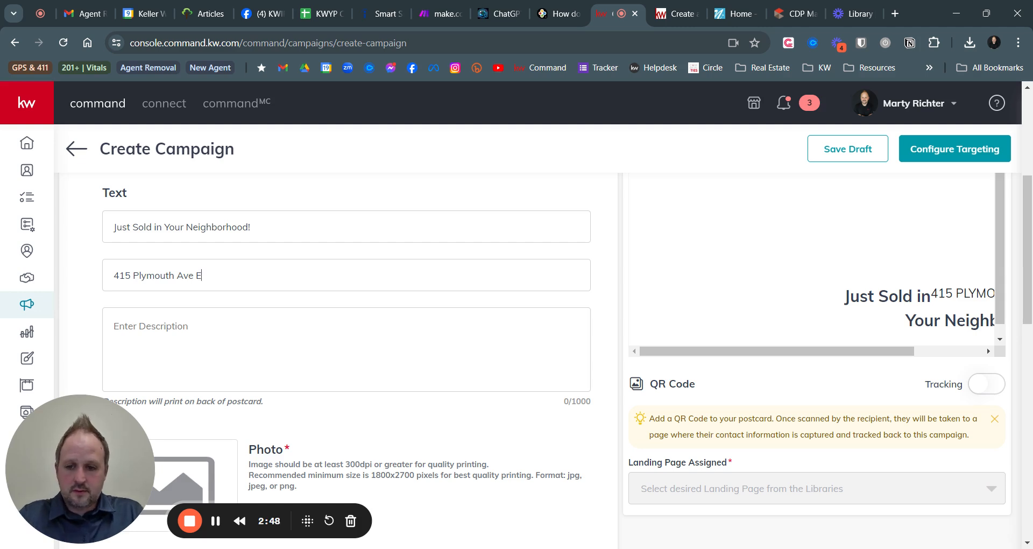
text(in Big Lake)
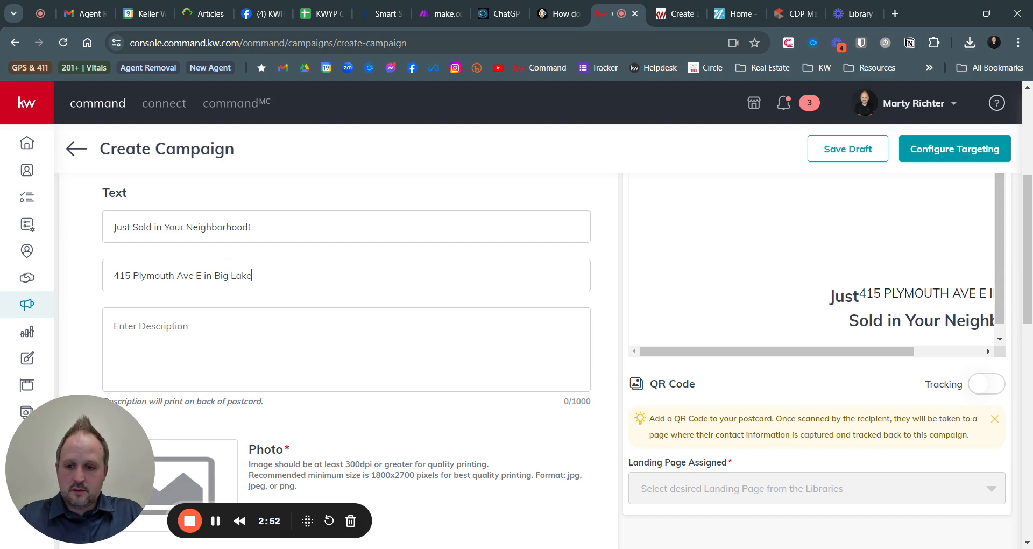
text( MN)
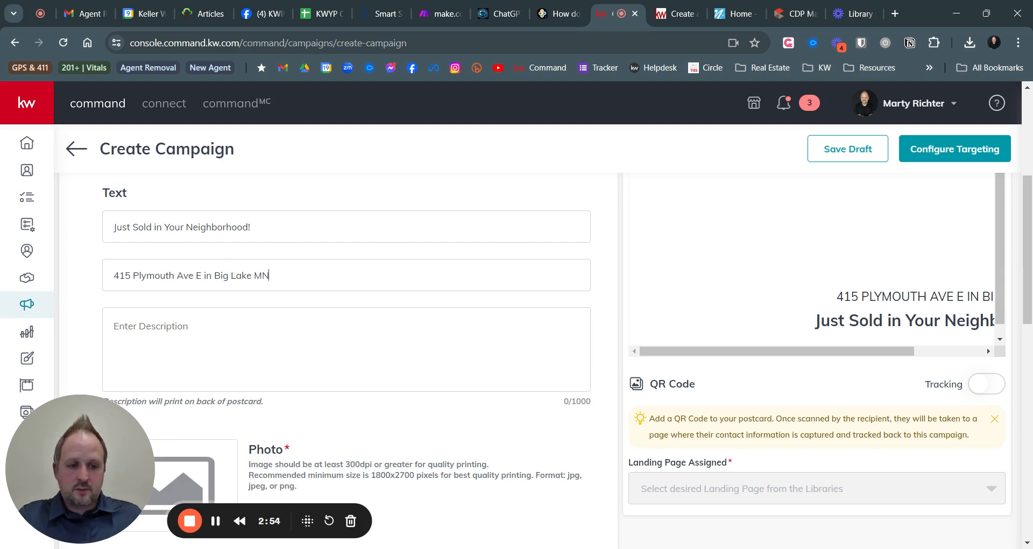
key(BackSpace)
key(BackSpace)
key(BackSpace)
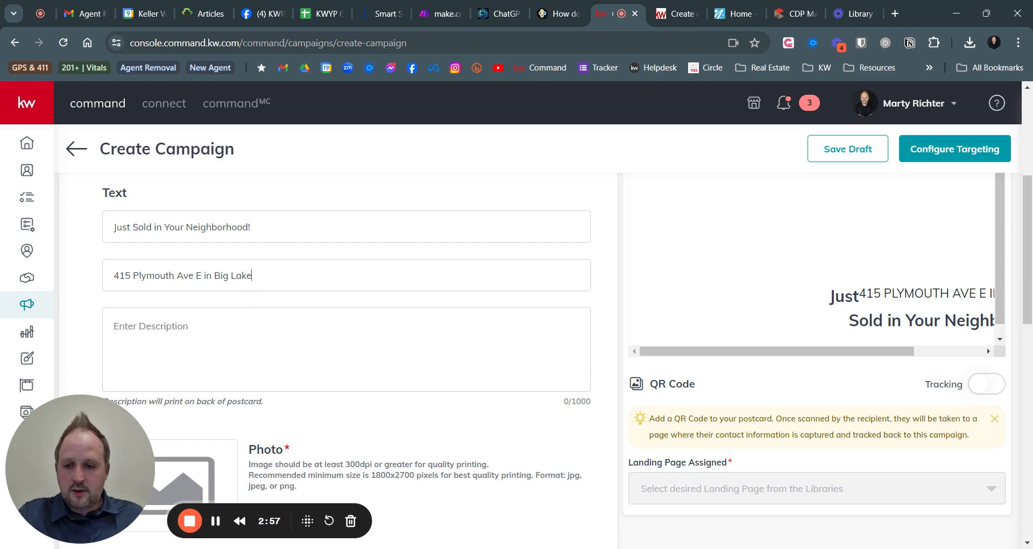
key(shift+Left)
key(shift+Left)
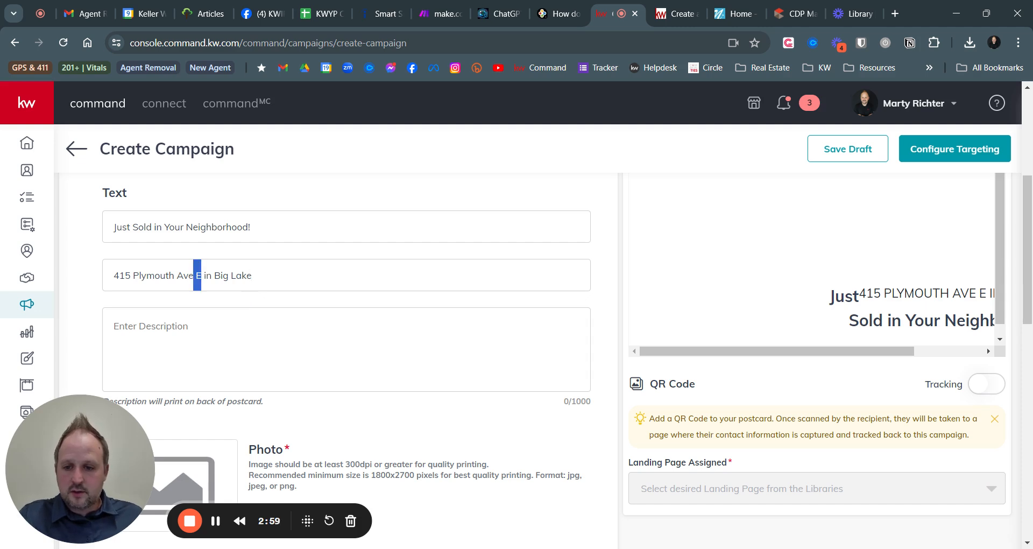
text(n)
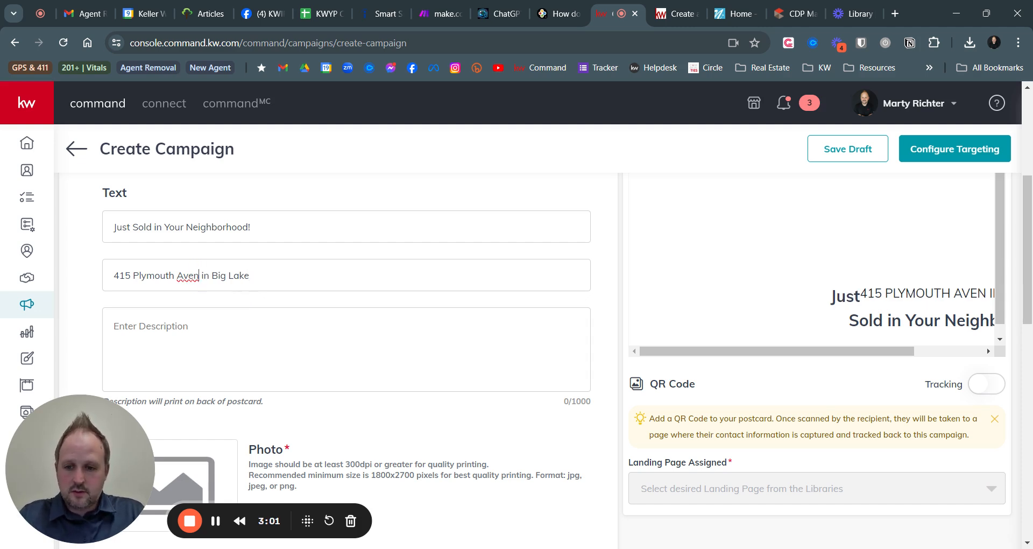
text(eue)
key(BackSpace)
key(BackSpace)
key(BackSpace)
key(BackSpace)
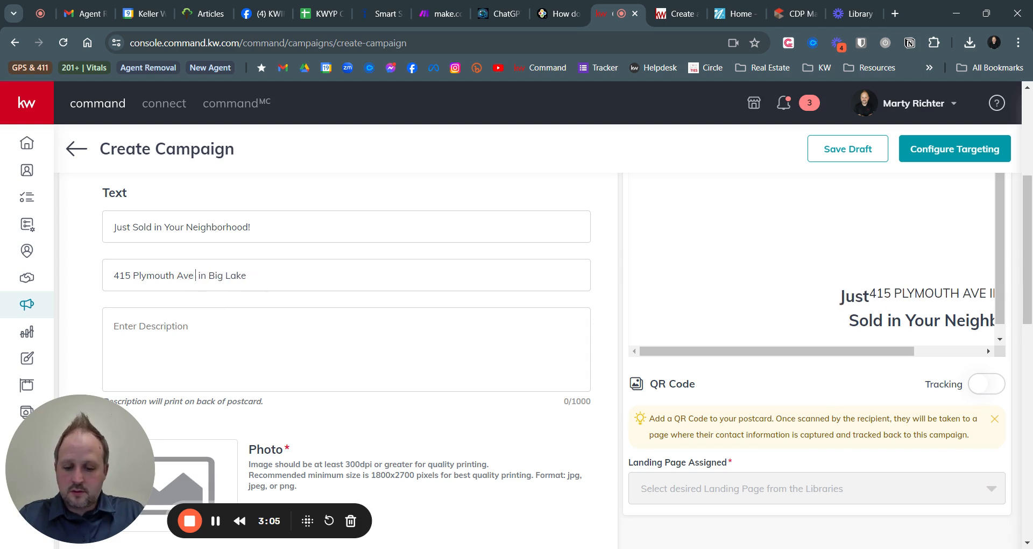
text(East)
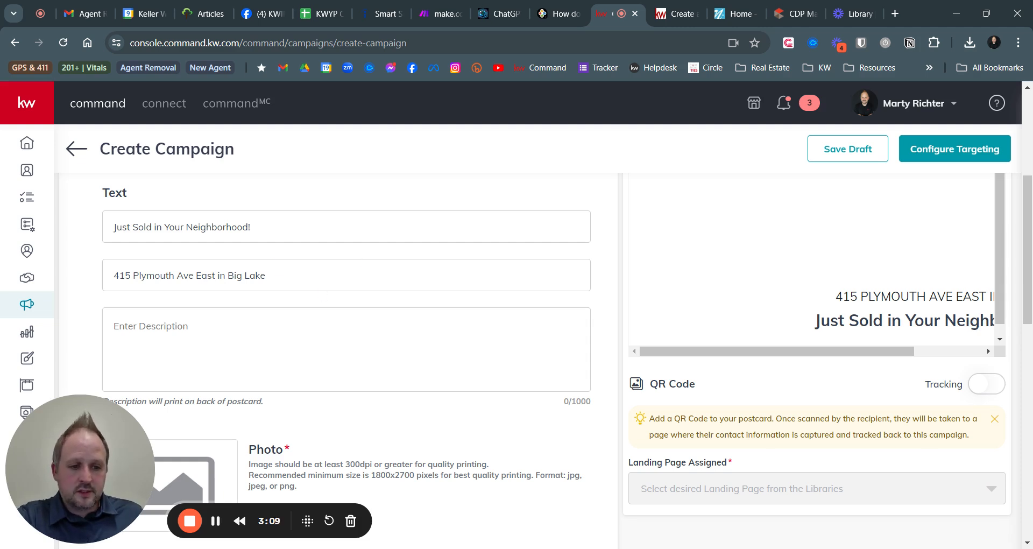
scroll(346, 355, down, 3)
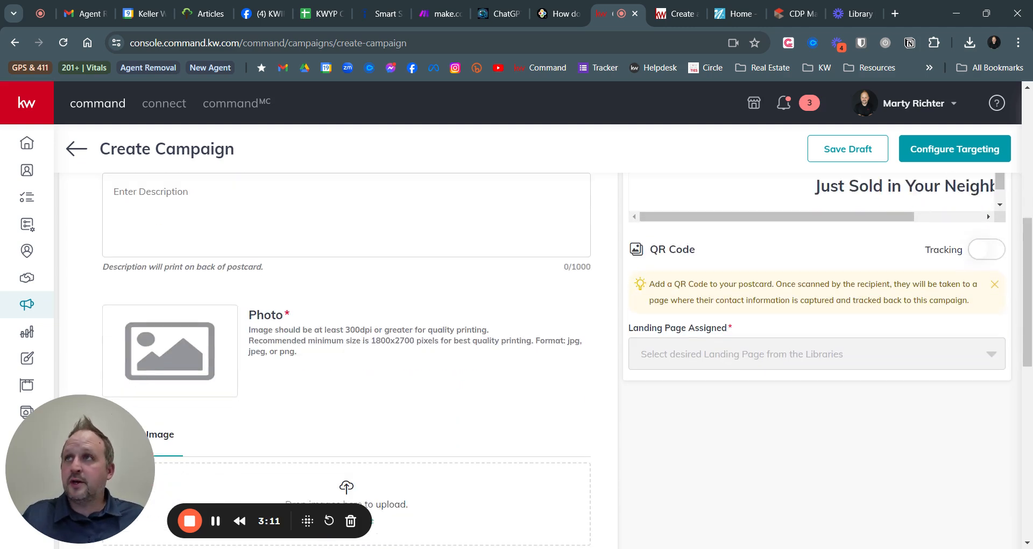
Paste the sale announcement paragraph into the Description box (482/1000 characters)
key(ctrl+v)
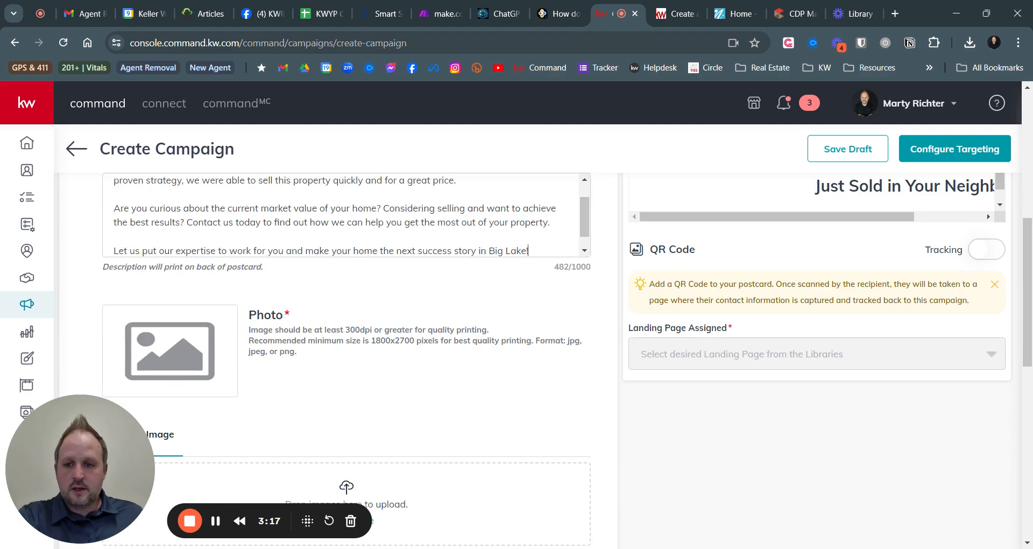
scroll(511, 323, up, 3)
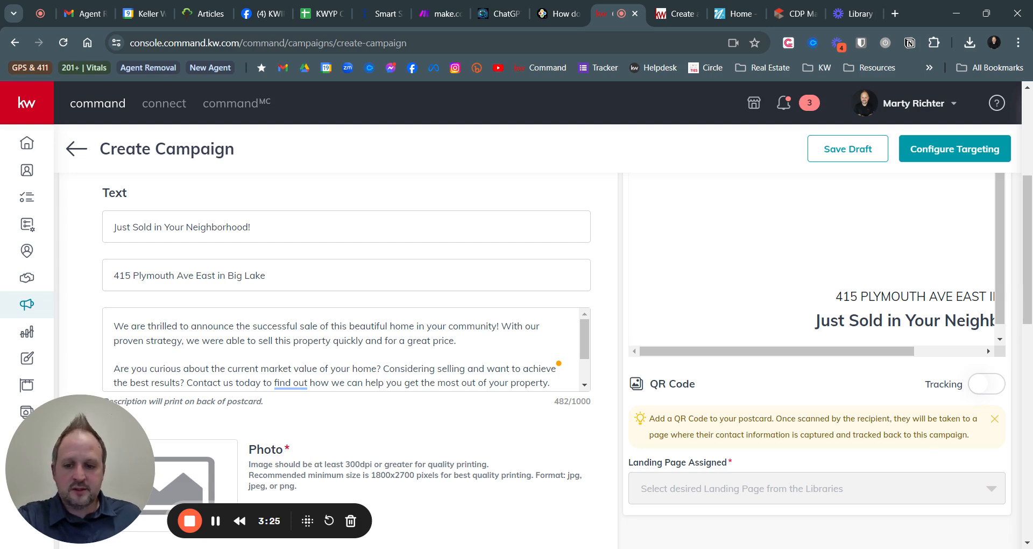
drag(586, 353, 595, 375)
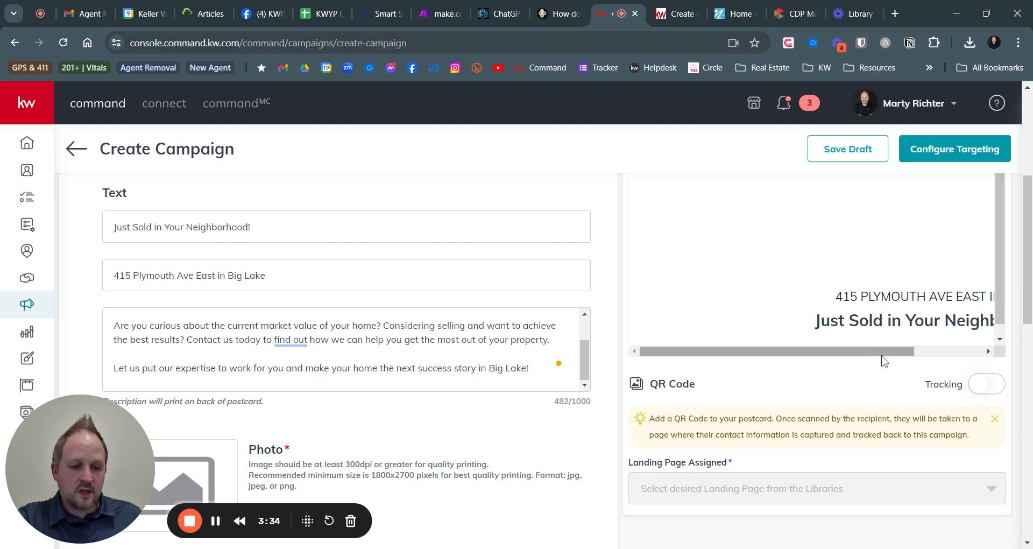
scroll(869, 379, up, 3)
scroll(807, 380, up, 3)
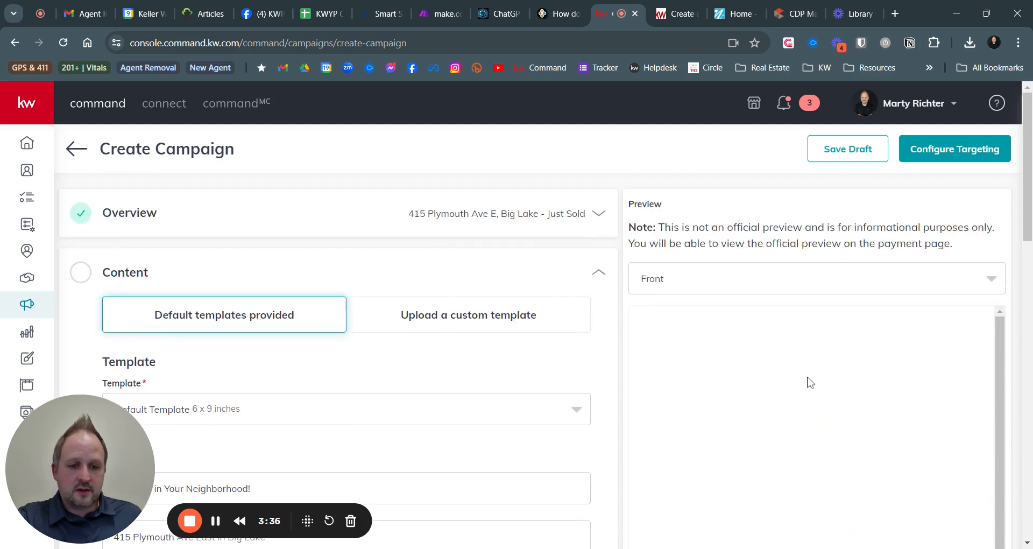
scroll(848, 365, down, 3)
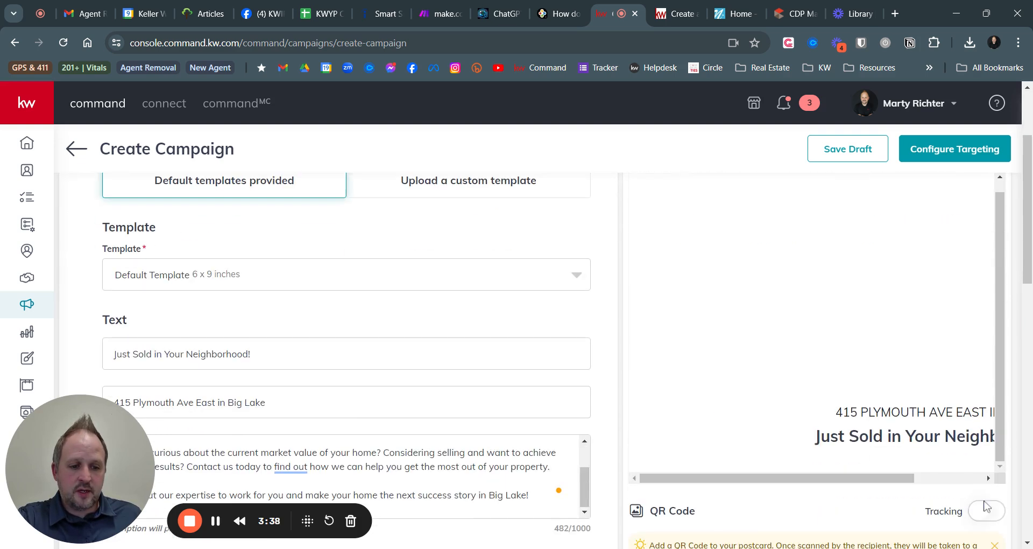
scroll(832, 289, up, 3)
Preview the back of the postcard, then return the preview to the front
click(791, 281)
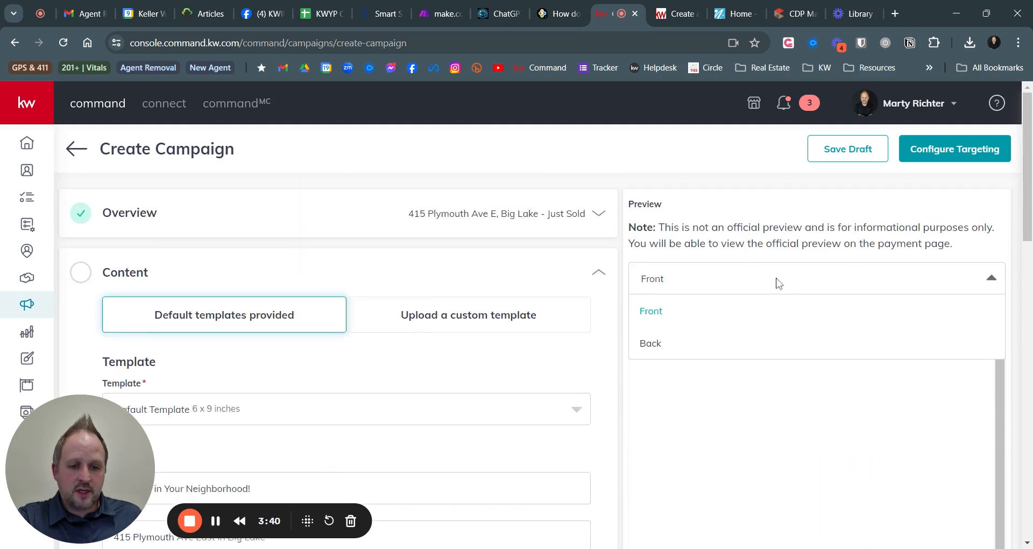
click(671, 340)
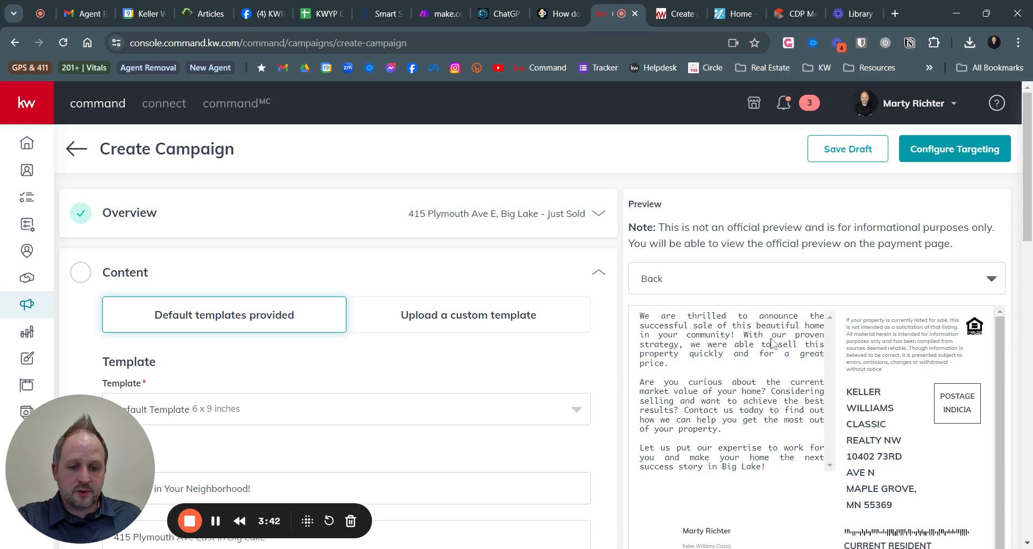
click(702, 280)
click(673, 312)
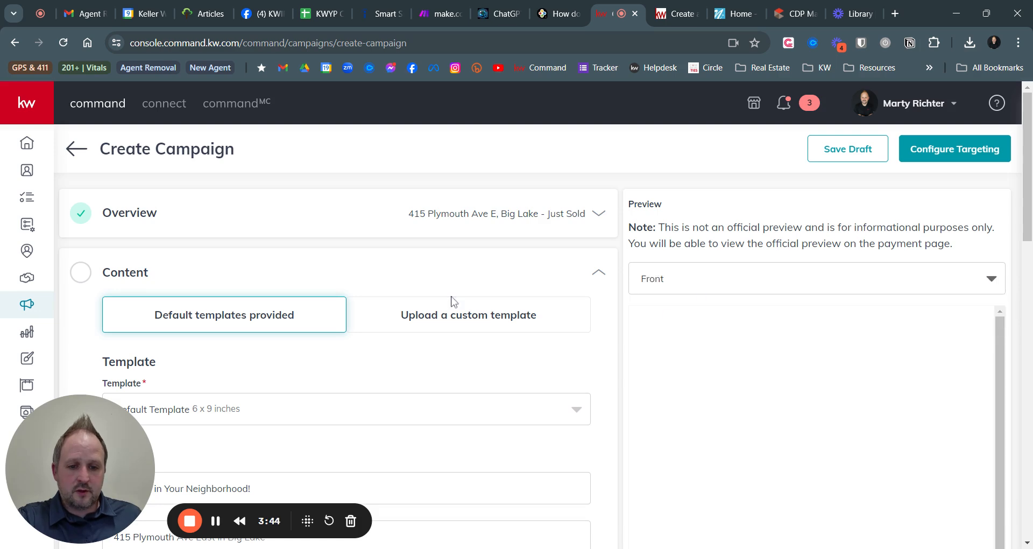
scroll(449, 306, down, 6)
scroll(231, 323, down, 5)
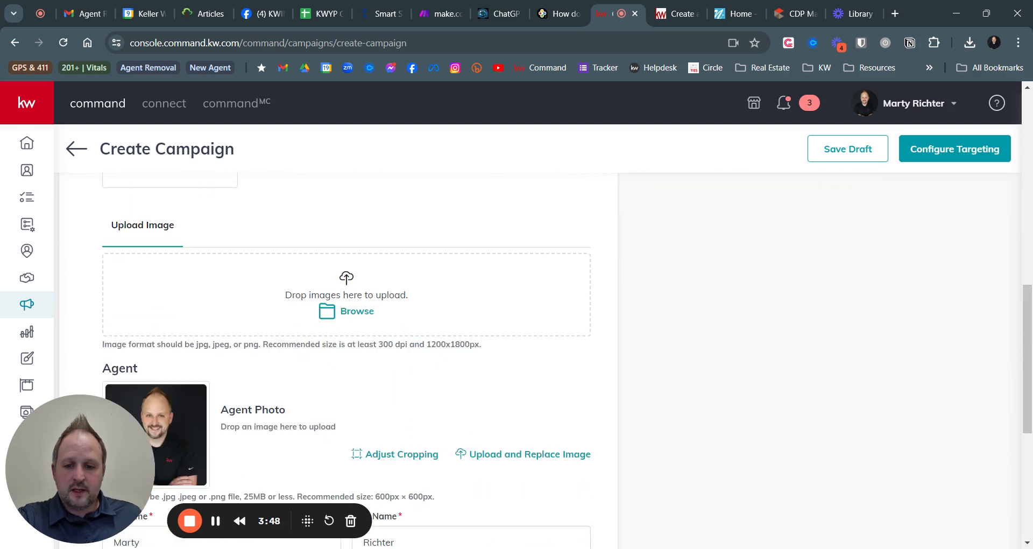
Upload the house photo as the postcard image
drag(373, 345, 500, 359)
click(500, 359)
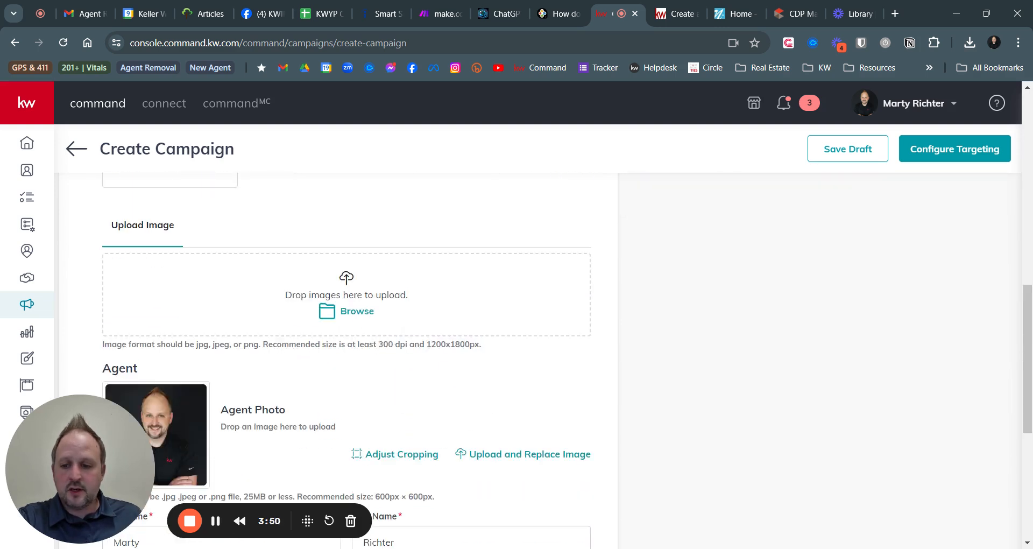
click(357, 312)
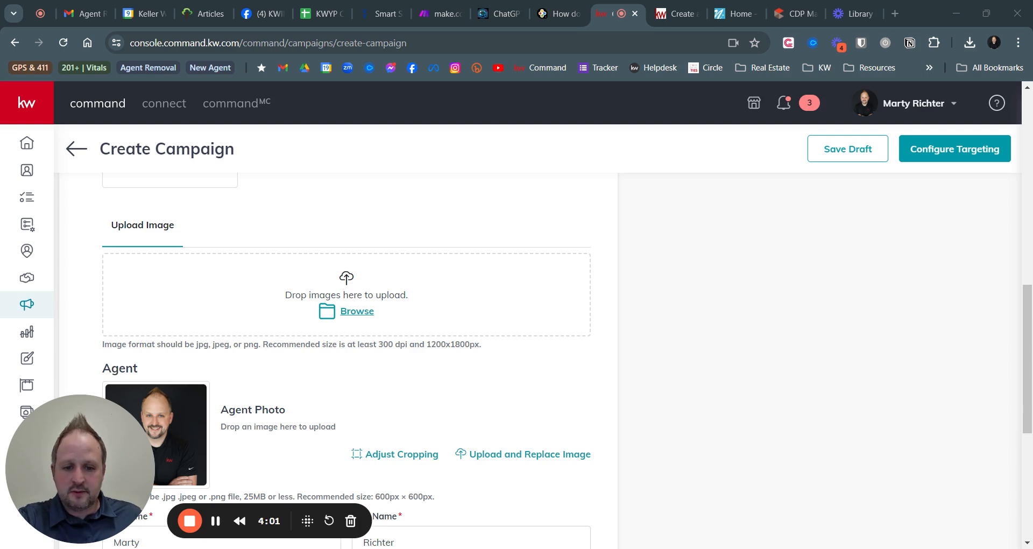
key(Return)
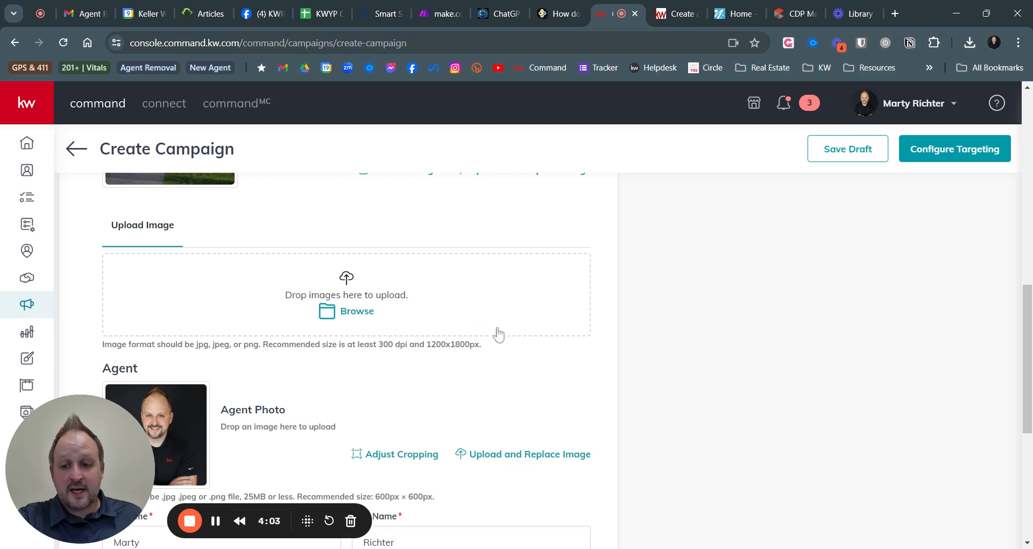
scroll(516, 339, up, 1)
scroll(535, 349, up, 3)
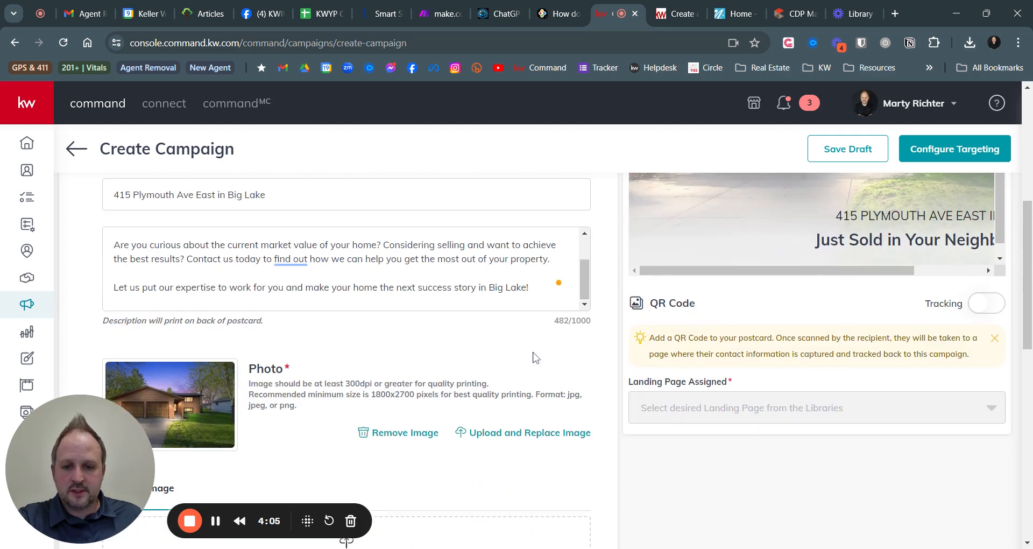
scroll(353, 365, down, 6)
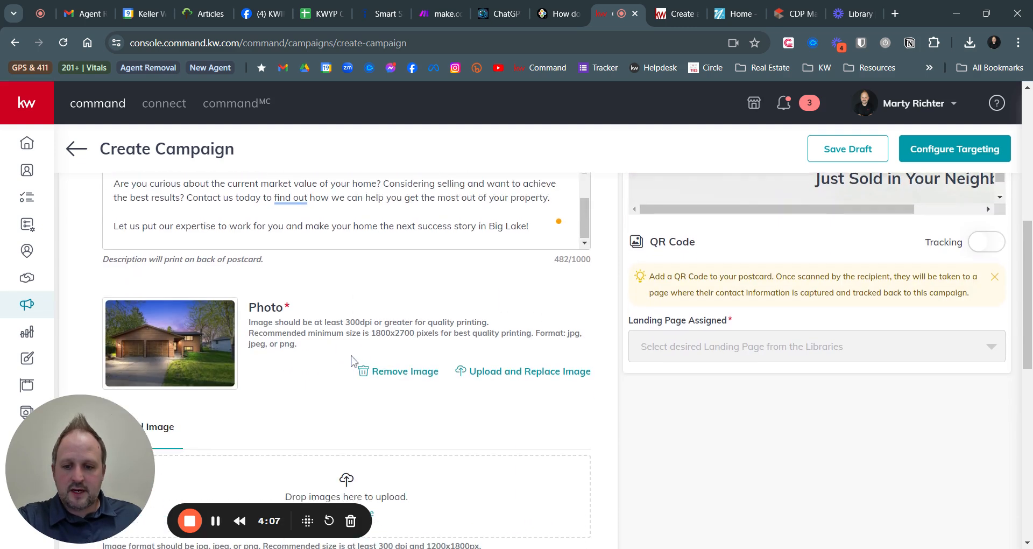
scroll(339, 336, down, 2)
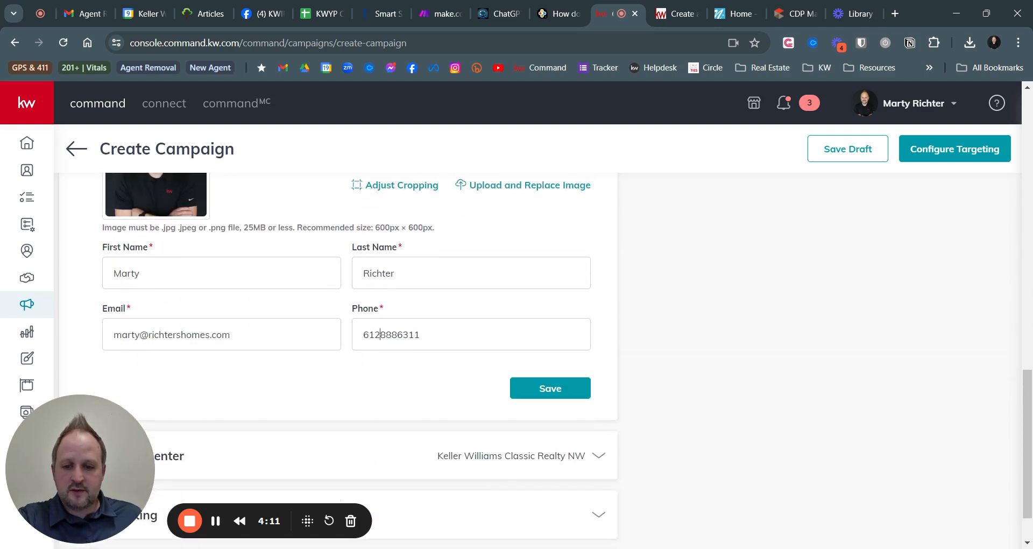
Save the agent's contact details and accept the low-resolution house photo with Use Image
click(520, 389)
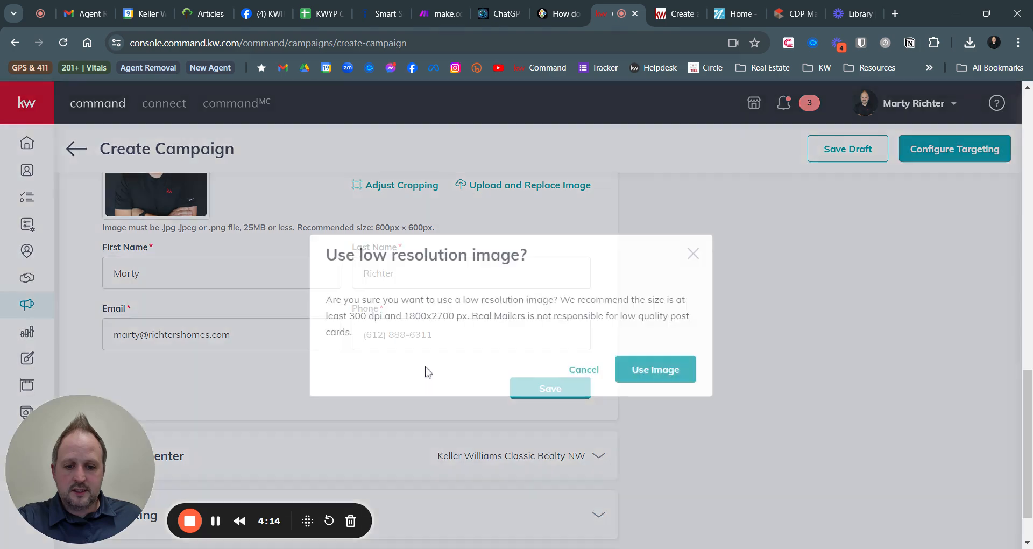
click(662, 375)
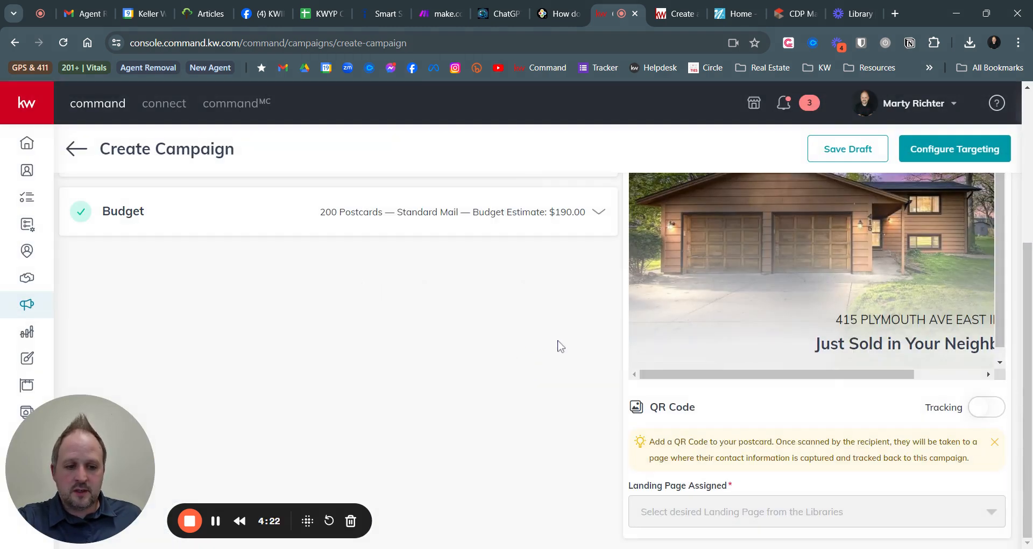
scroll(560, 346, up, 5)
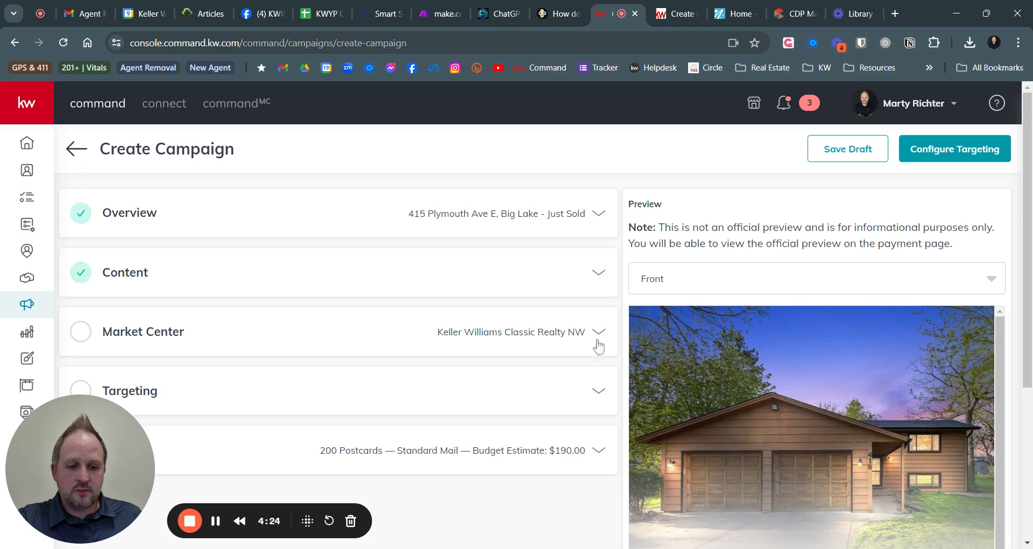
scroll(598, 347, down, 3)
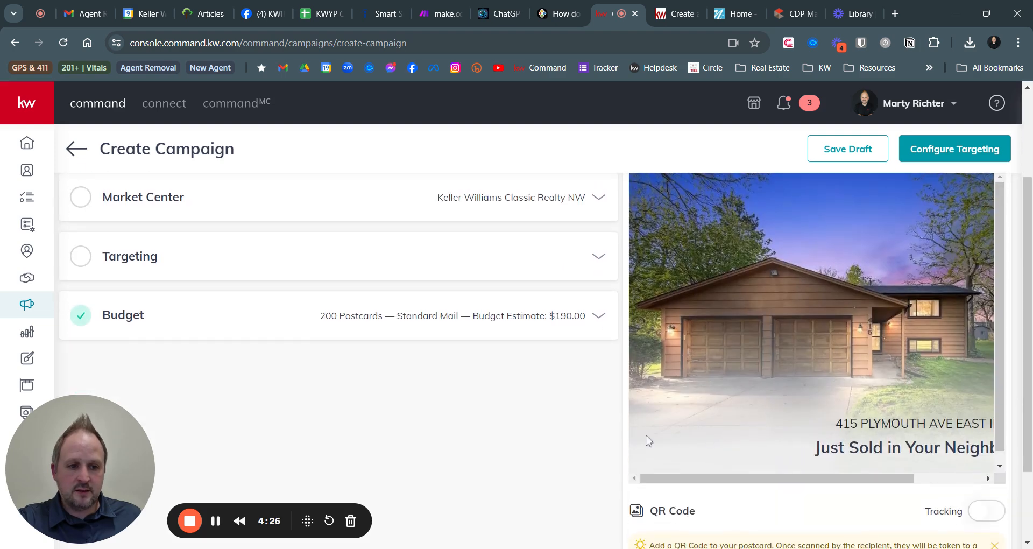
drag(798, 490, 748, 482)
scroll(816, 411, up, 3)
scroll(818, 408, down, 3)
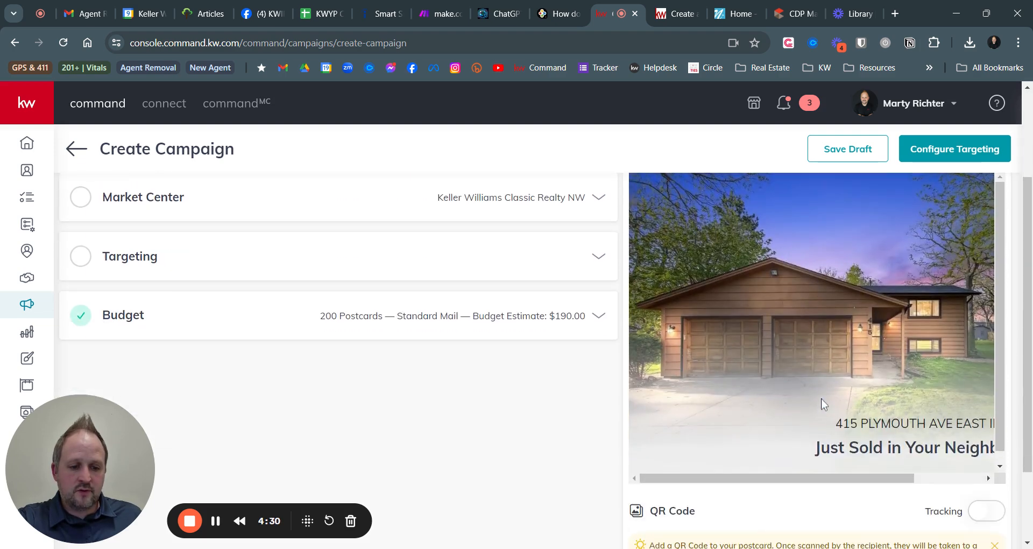
scroll(821, 398, up, 2)
Switch the preview to the postcard's back and review the card
click(776, 210)
click(686, 275)
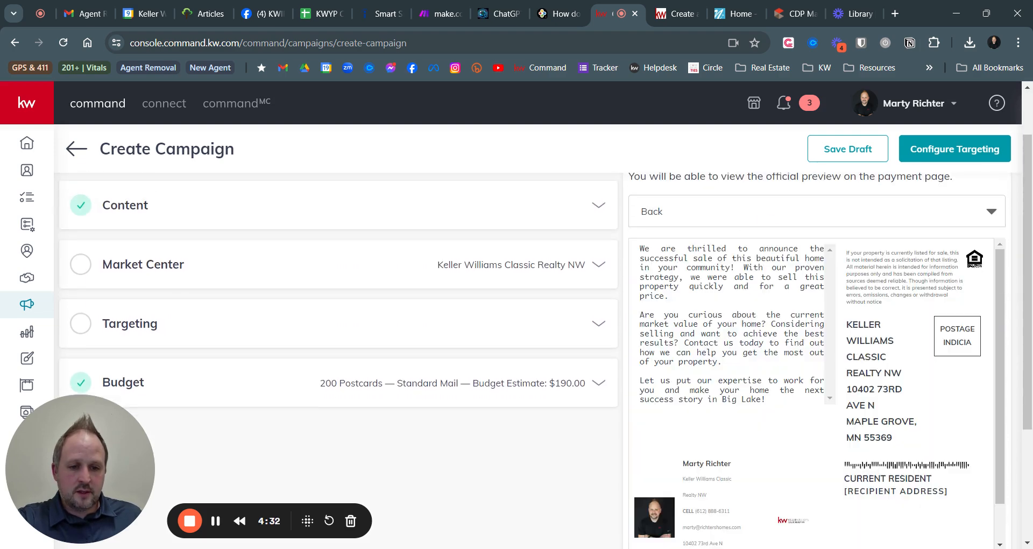
scroll(721, 431, down, 1)
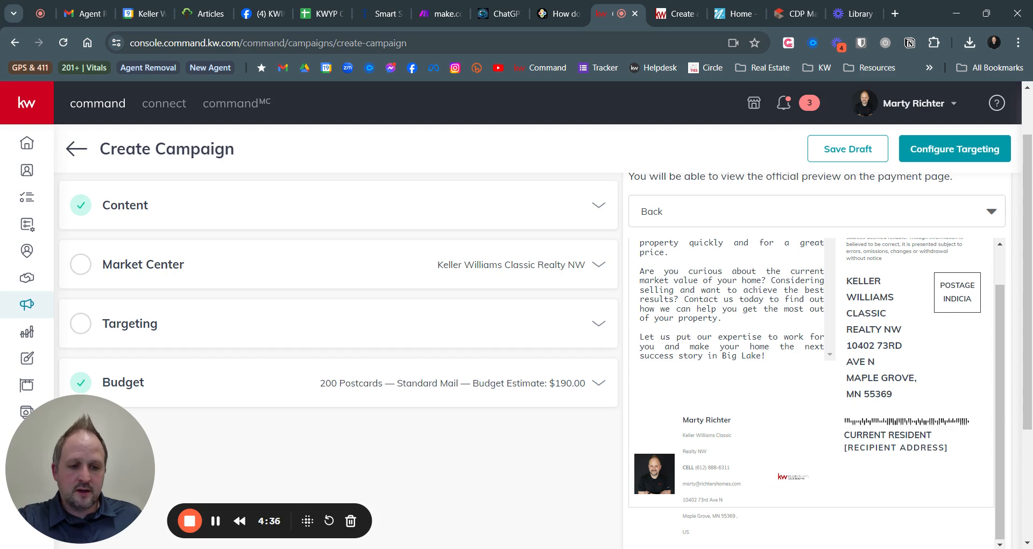
scroll(862, 436, up, 1)
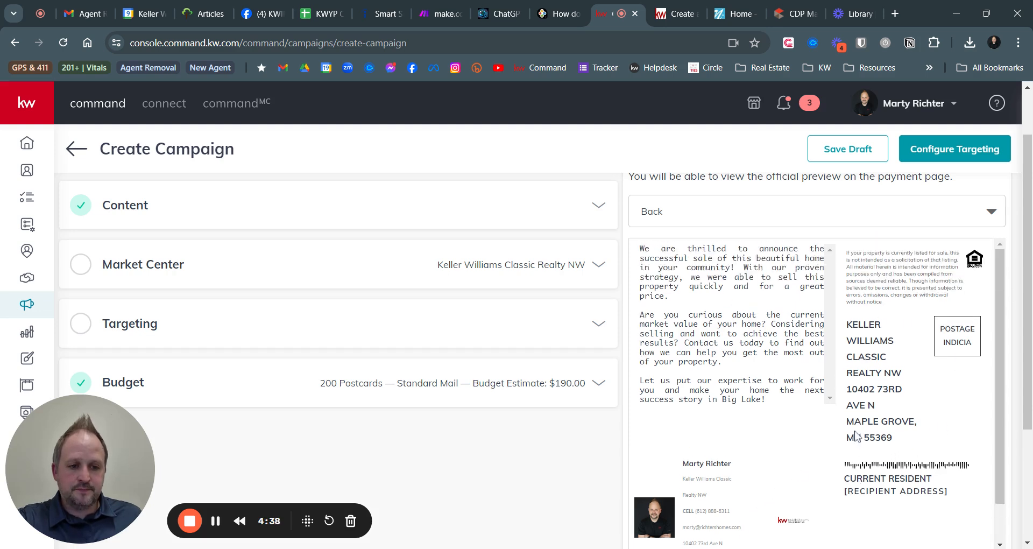
scroll(422, 350, up, 1)
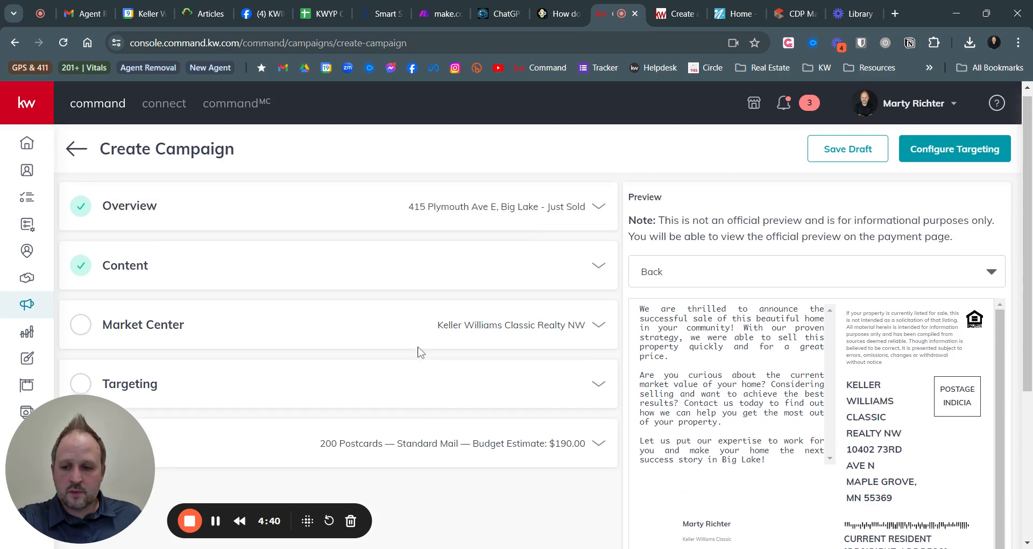
Expand Market Center, try verifying the office address, and dismiss the verification warning
click(597, 332)
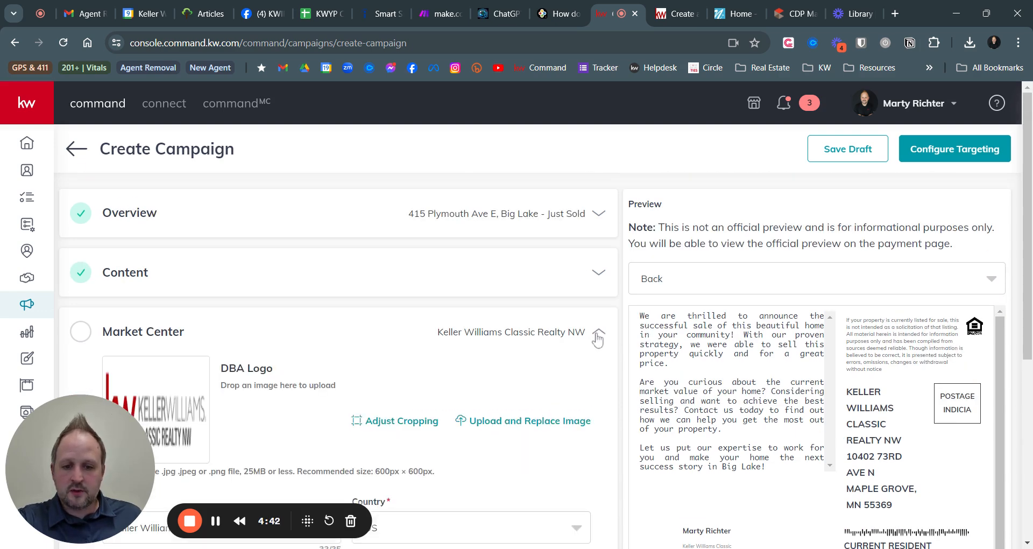
scroll(136, 255, down, 2)
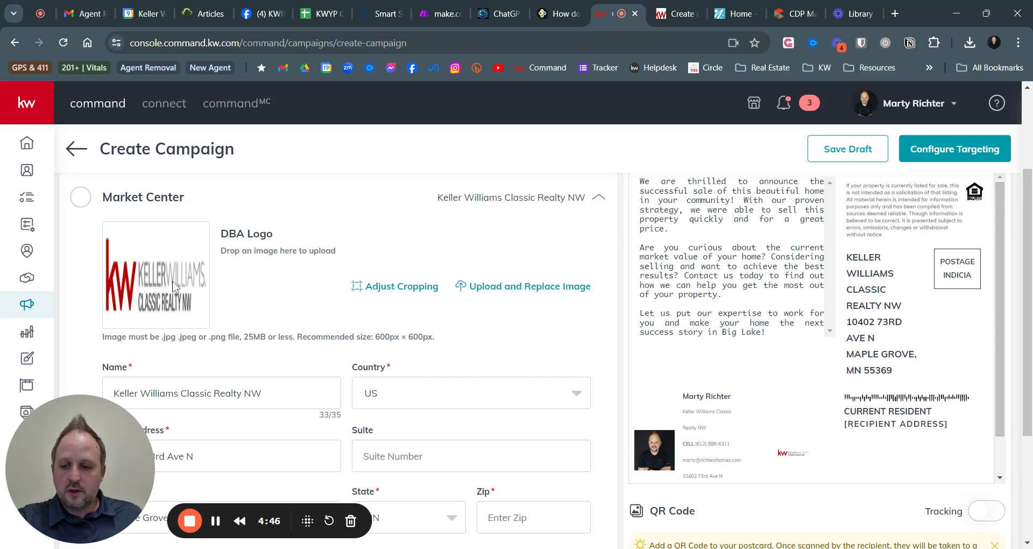
scroll(208, 305, down, 3)
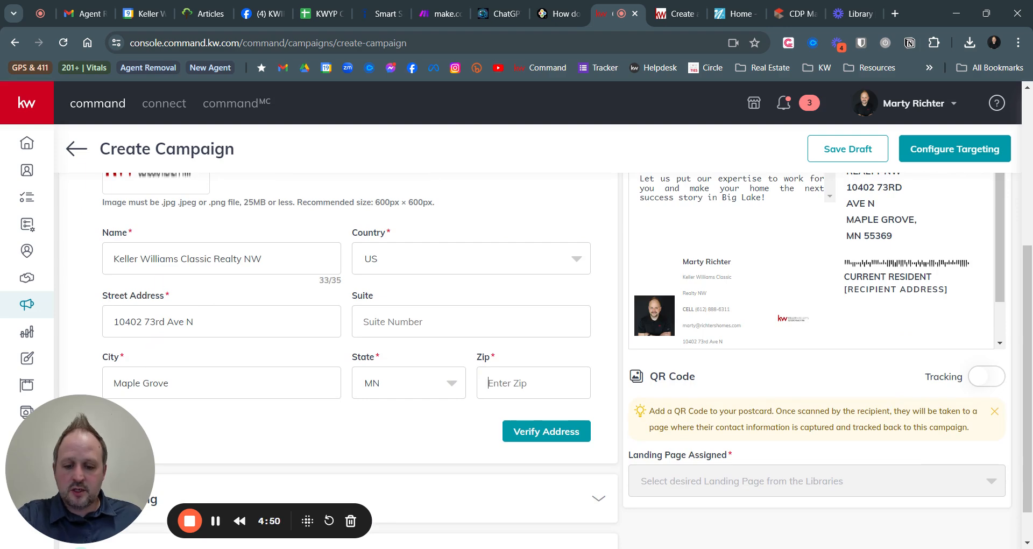
click(546, 431)
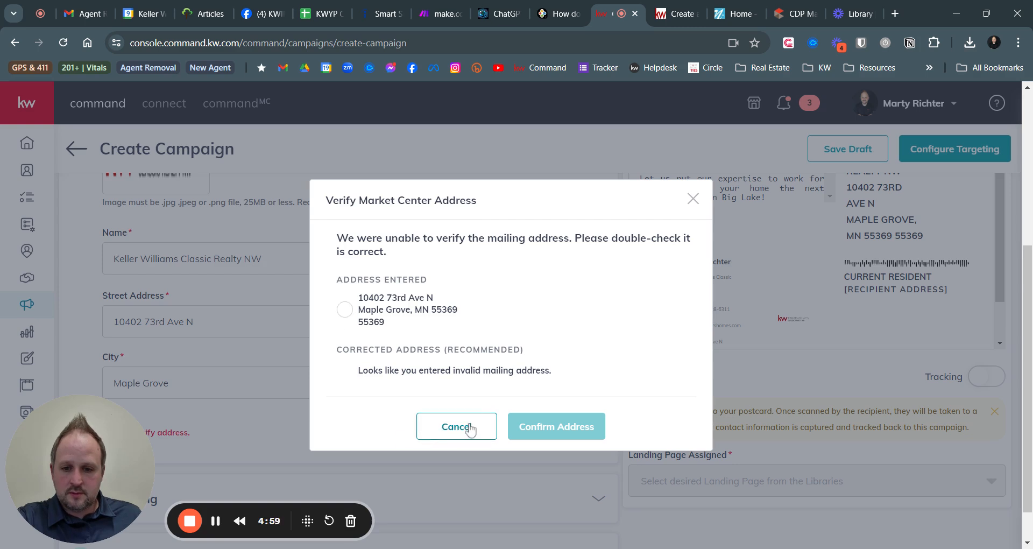
click(345, 310)
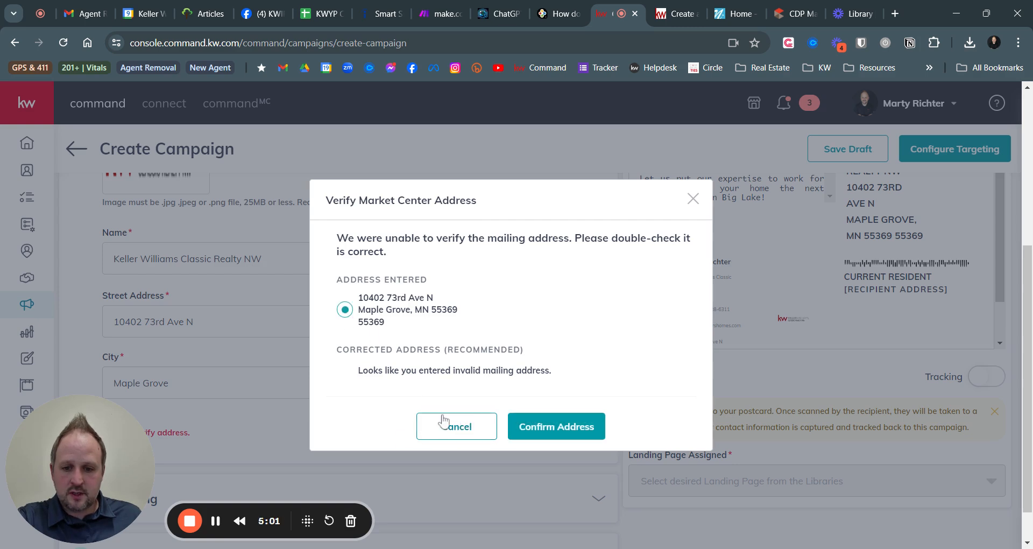
click(419, 425)
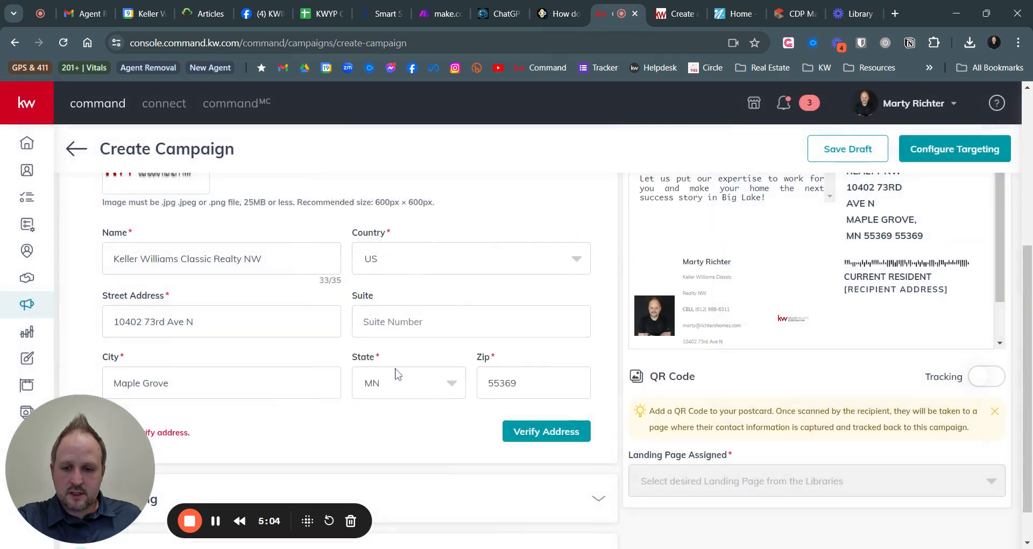
Re-enter Zip 55369 and verify the Keller Williams Classic Realty NW address
scroll(450, 381, down, 1)
drag(520, 341, 433, 344)
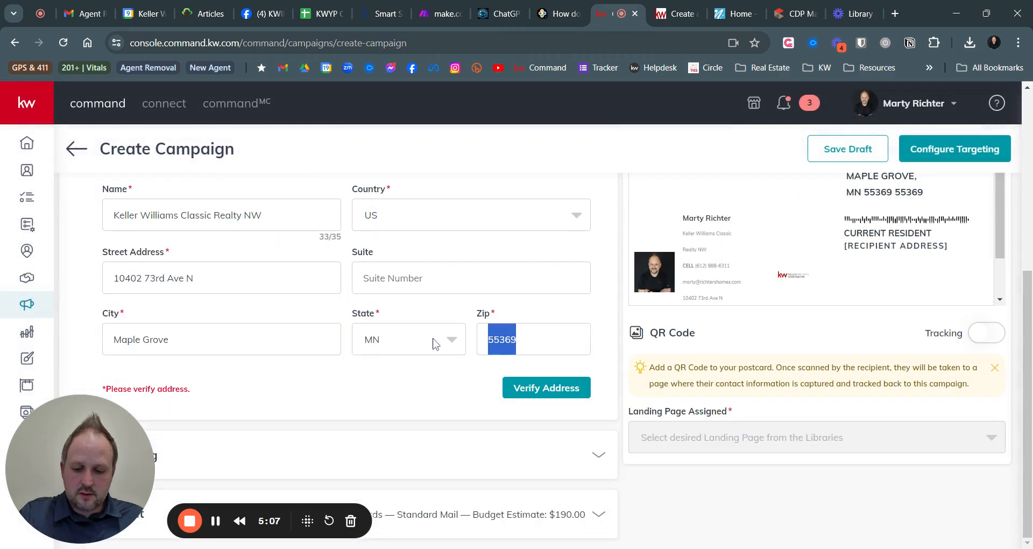
text(55369)
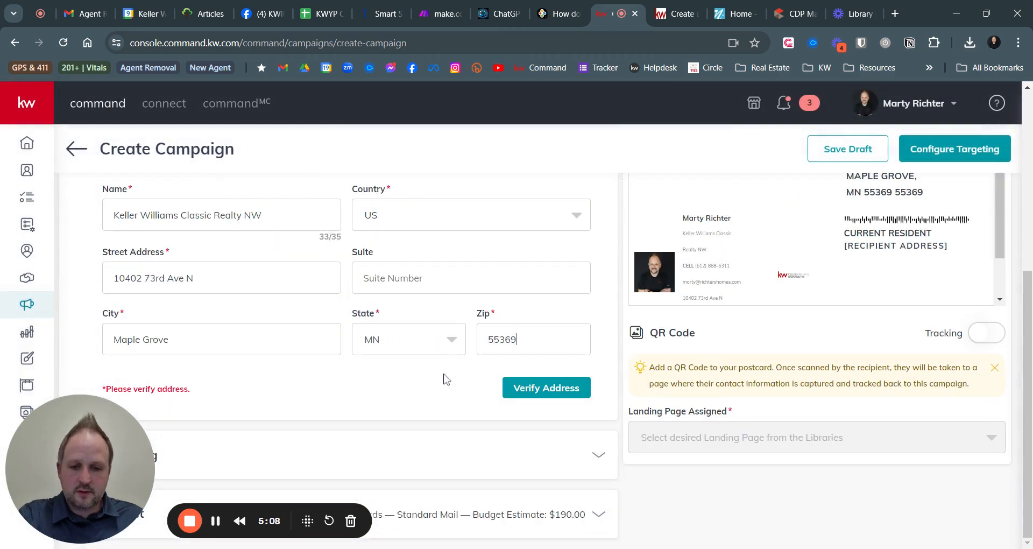
click(538, 387)
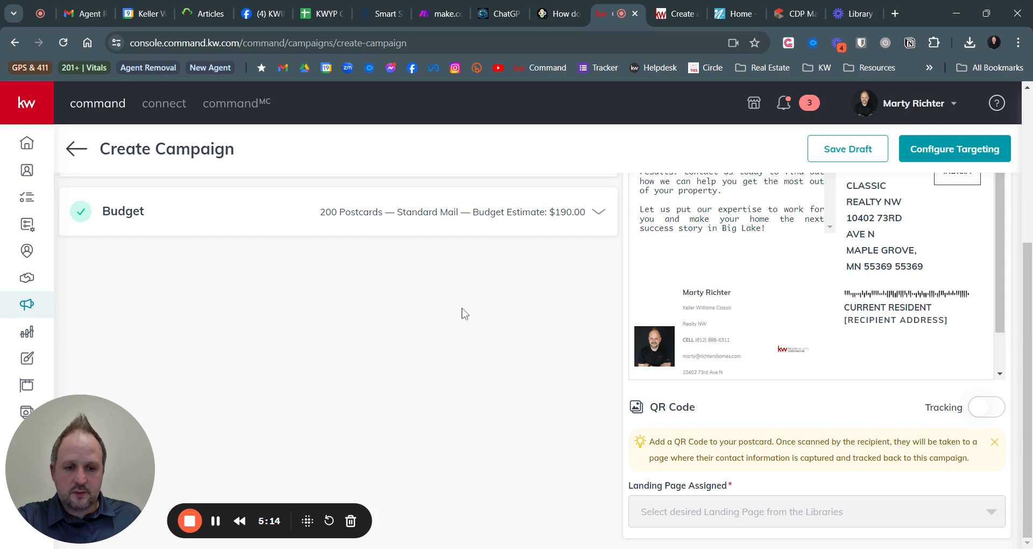
scroll(464, 313, up, 1)
scroll(420, 307, up, 2)
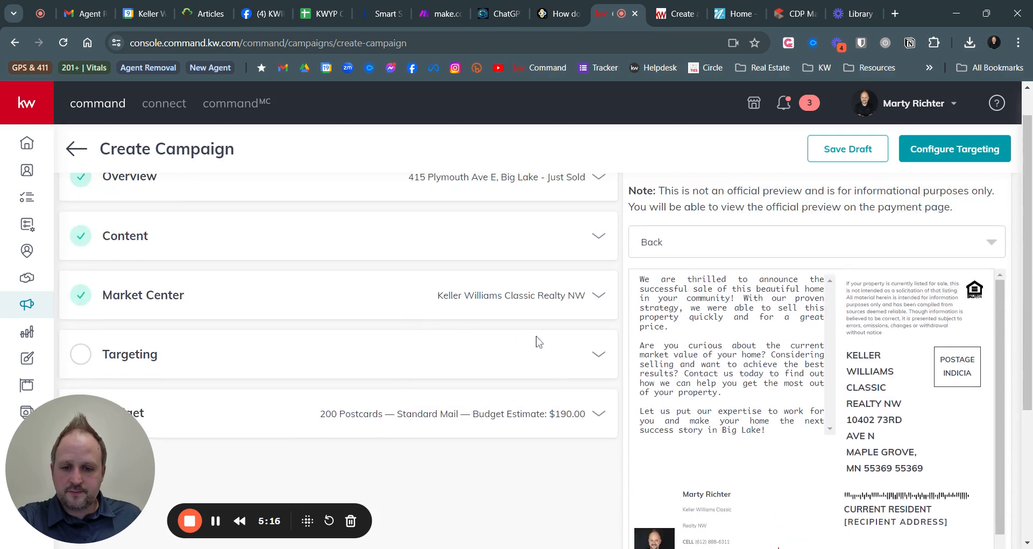
click(601, 356)
scroll(601, 359, down, 2)
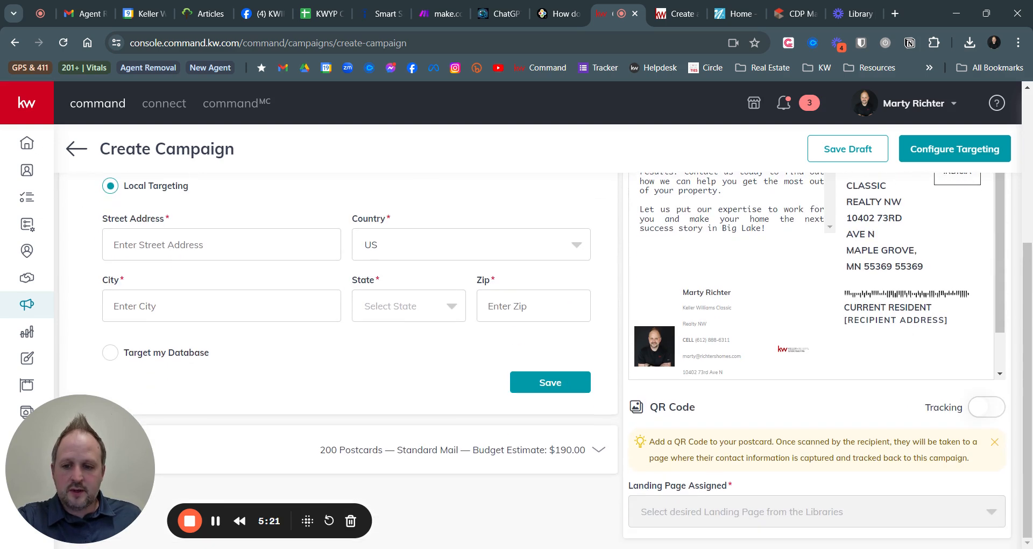
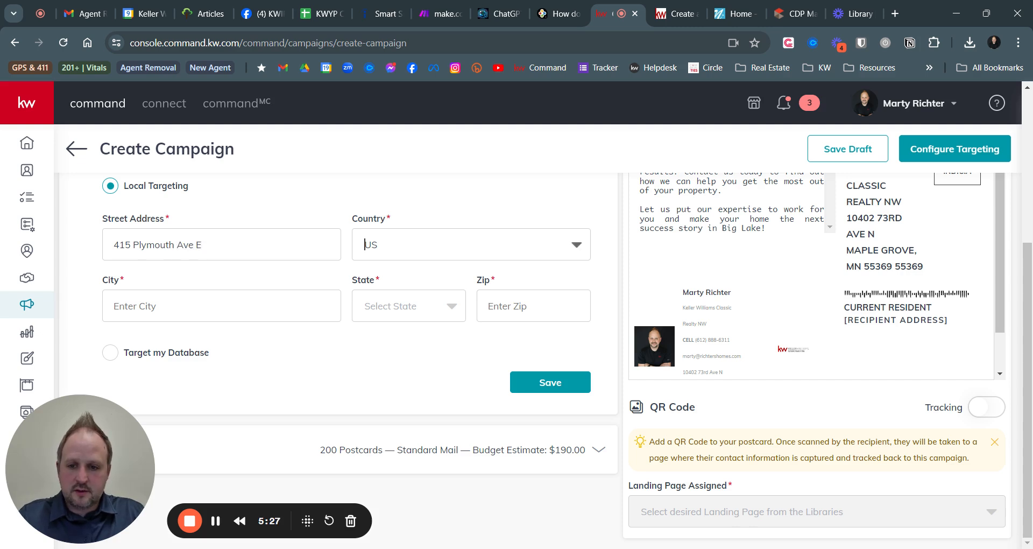
text(B)
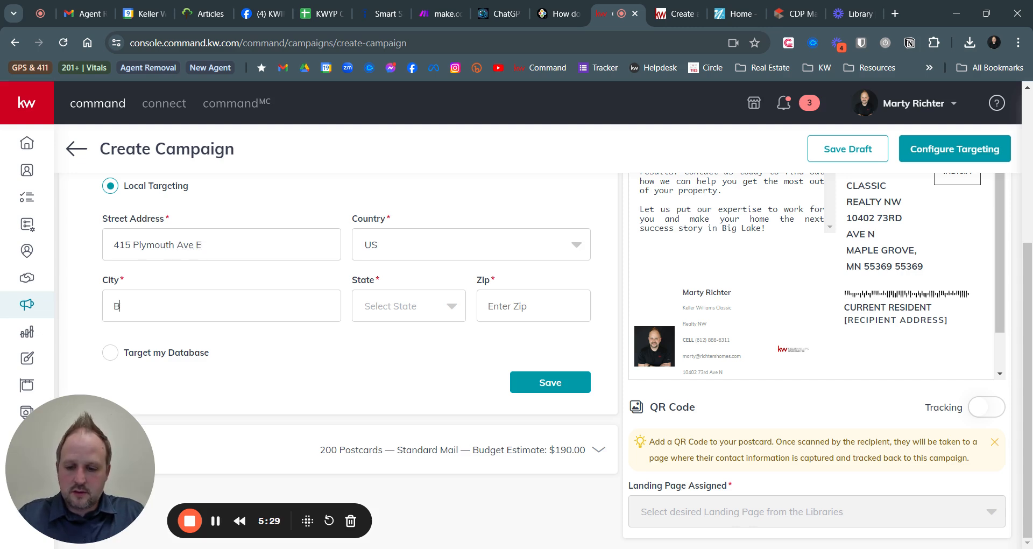
text(mn)
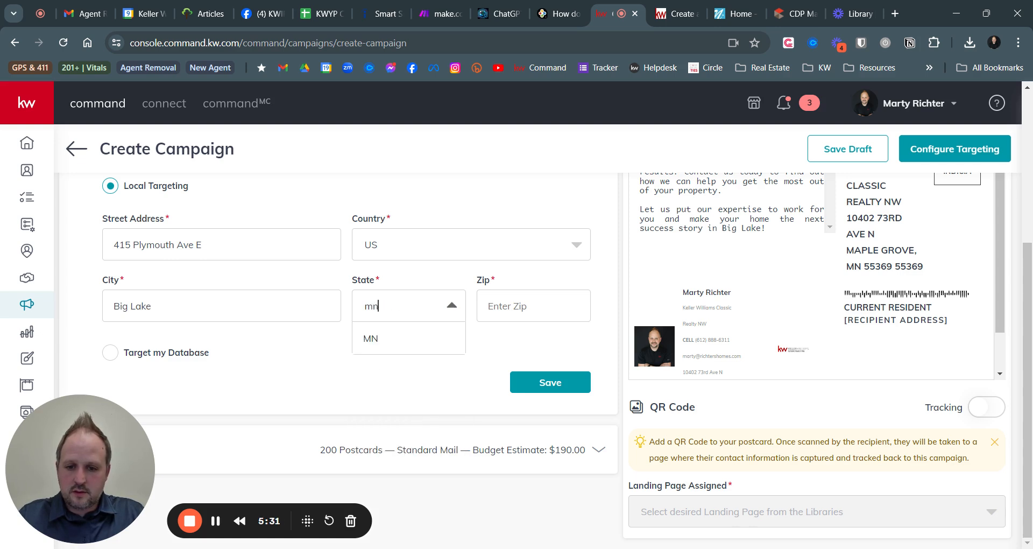
click(366, 338)
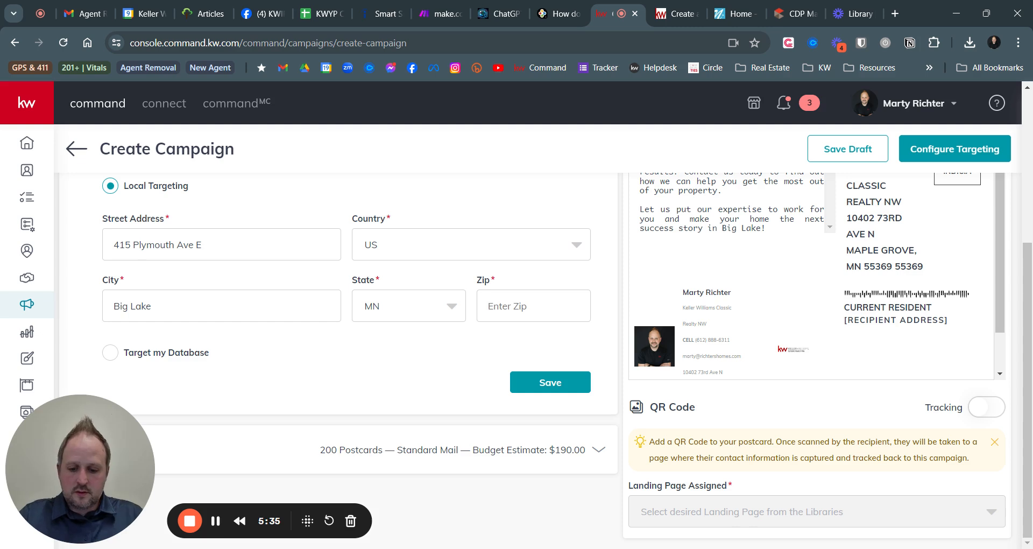
text(55309)
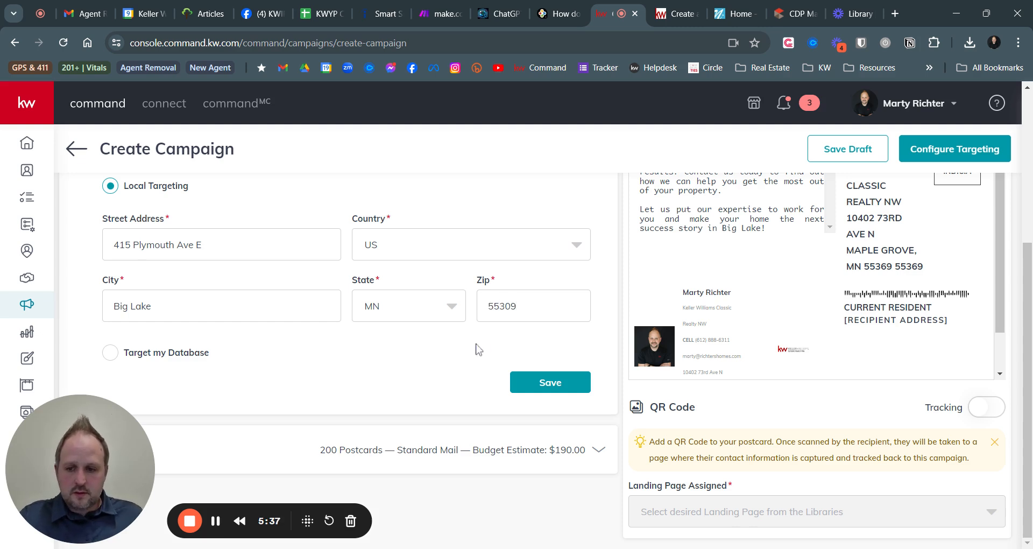
click(554, 383)
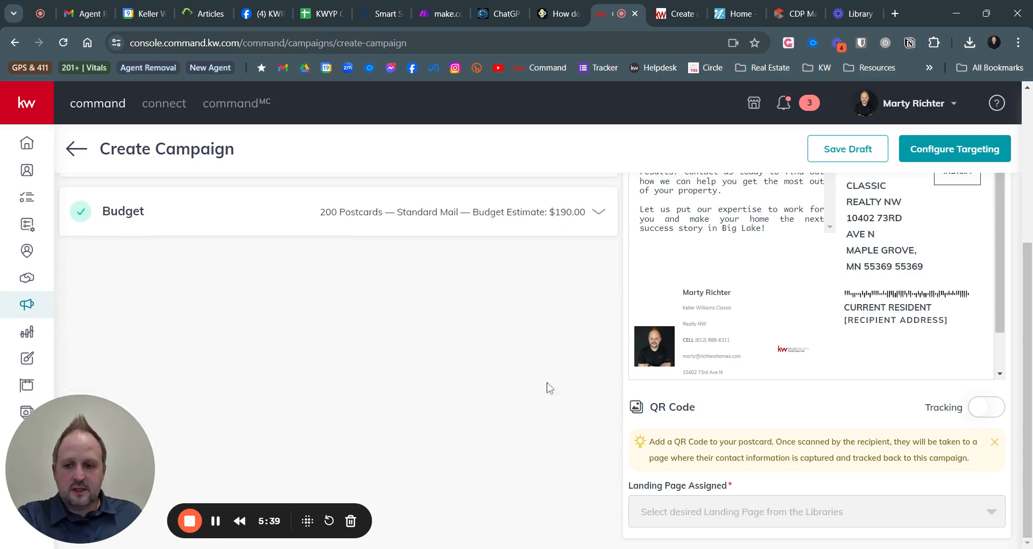
scroll(468, 334, up, 1)
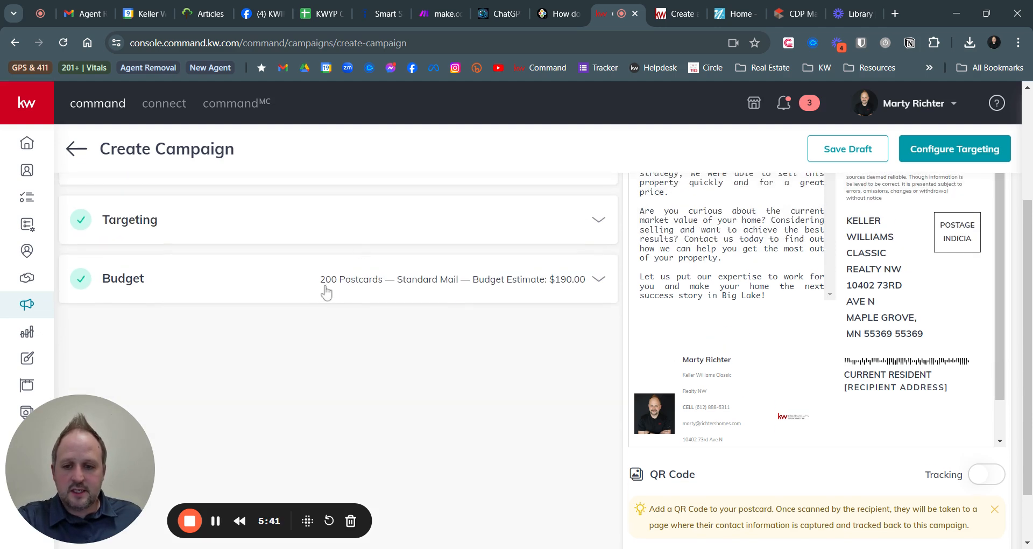
Change the budget quantity from 200 to 100 postcards with First Class ($1) postage, and save
click(363, 280)
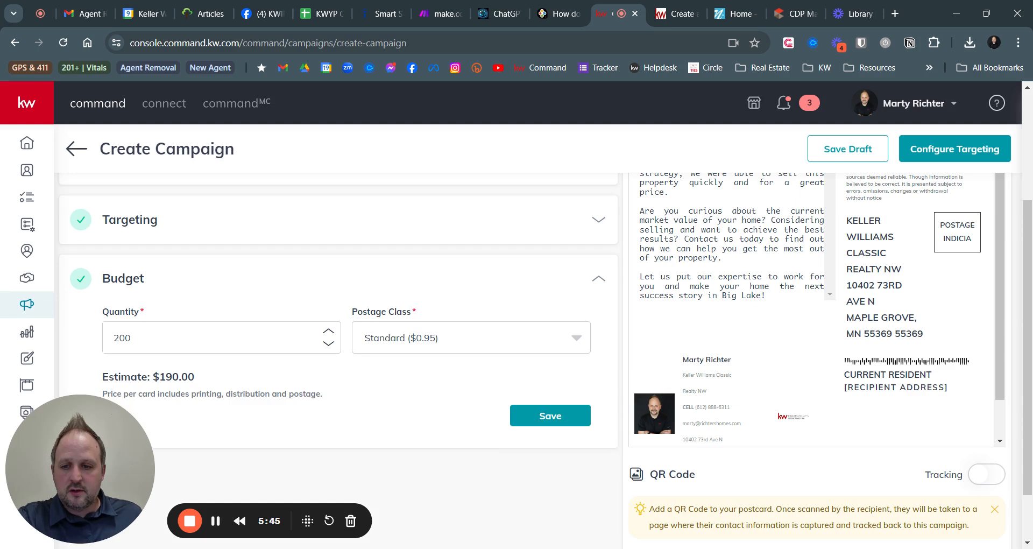
drag(153, 340, 89, 344)
text(100)
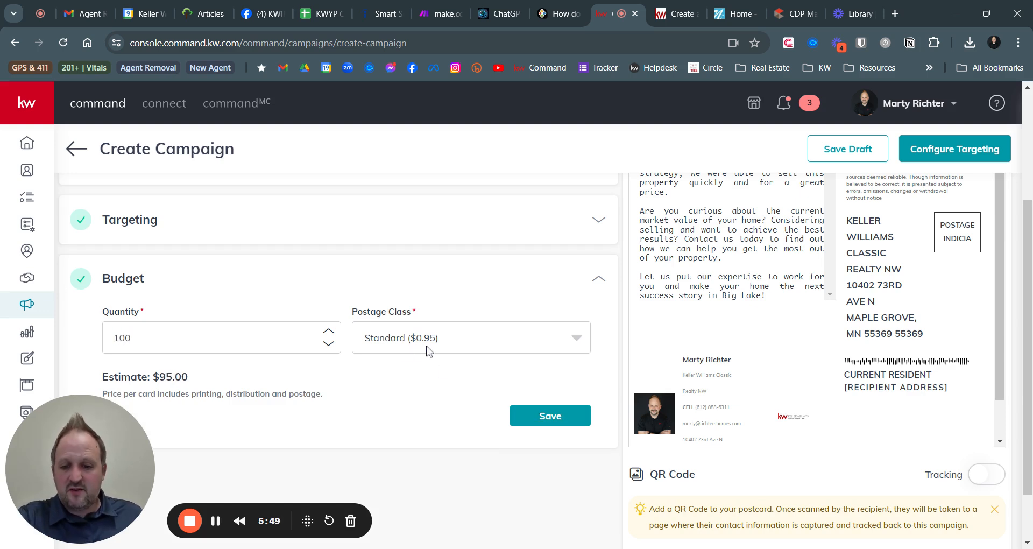
click(459, 349)
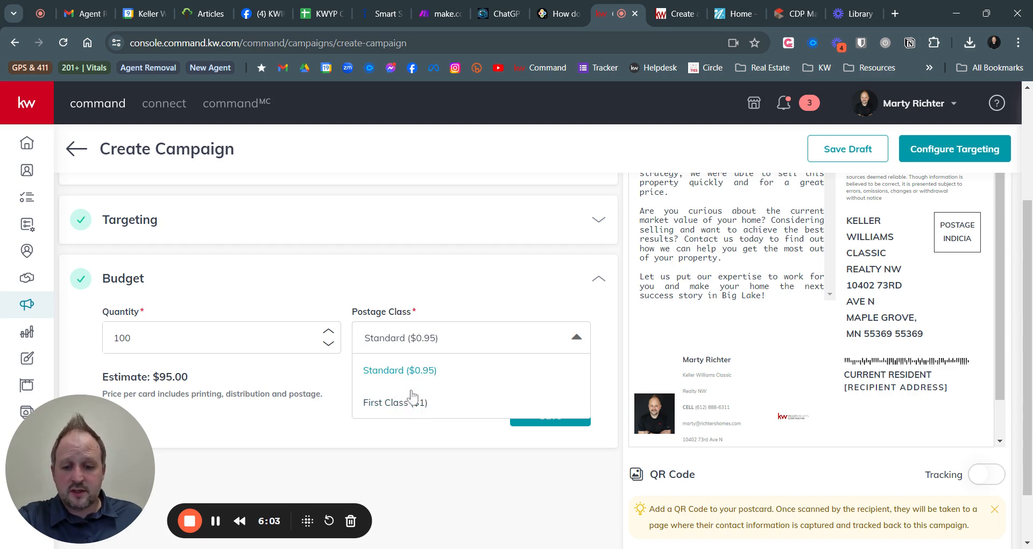
click(384, 409)
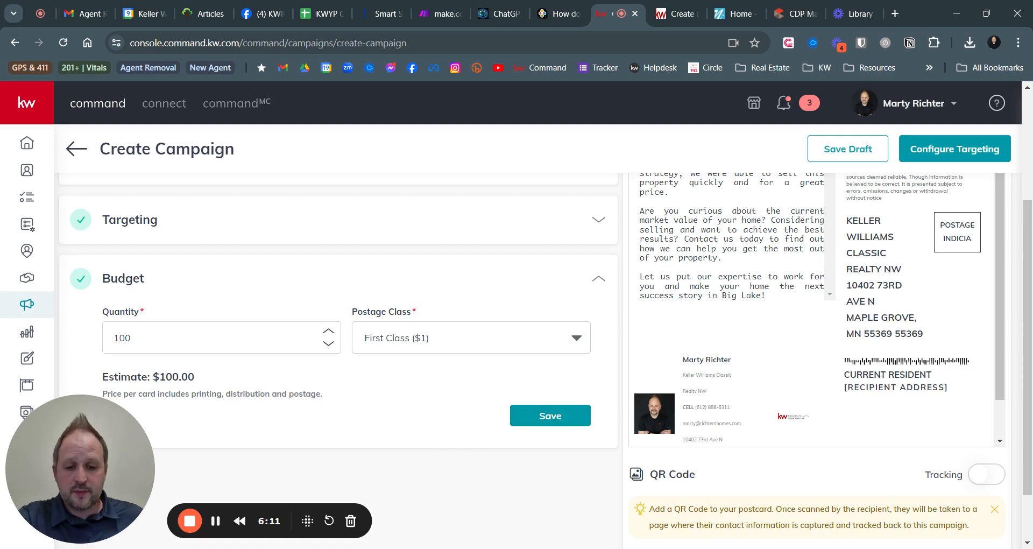
click(552, 415)
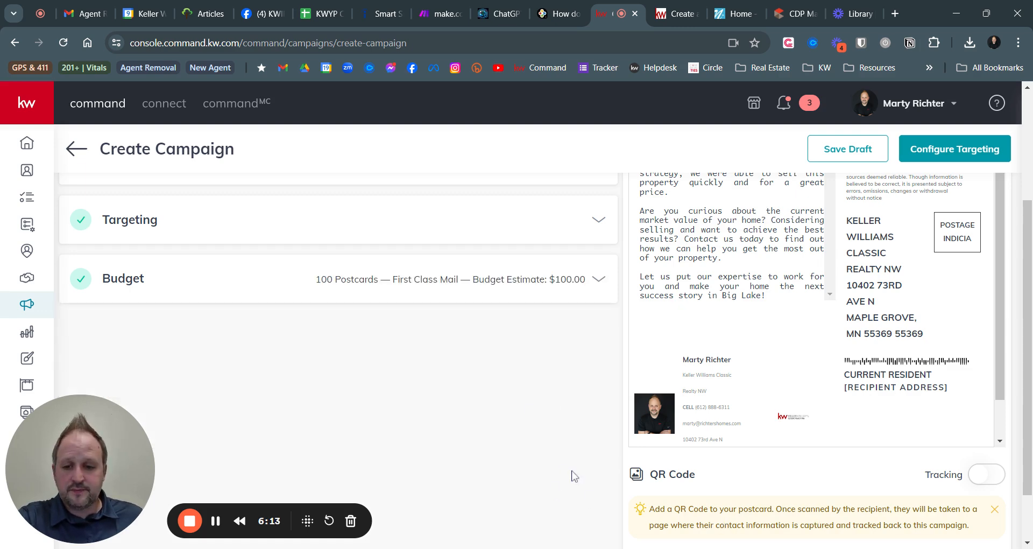
scroll(528, 410, up, 2)
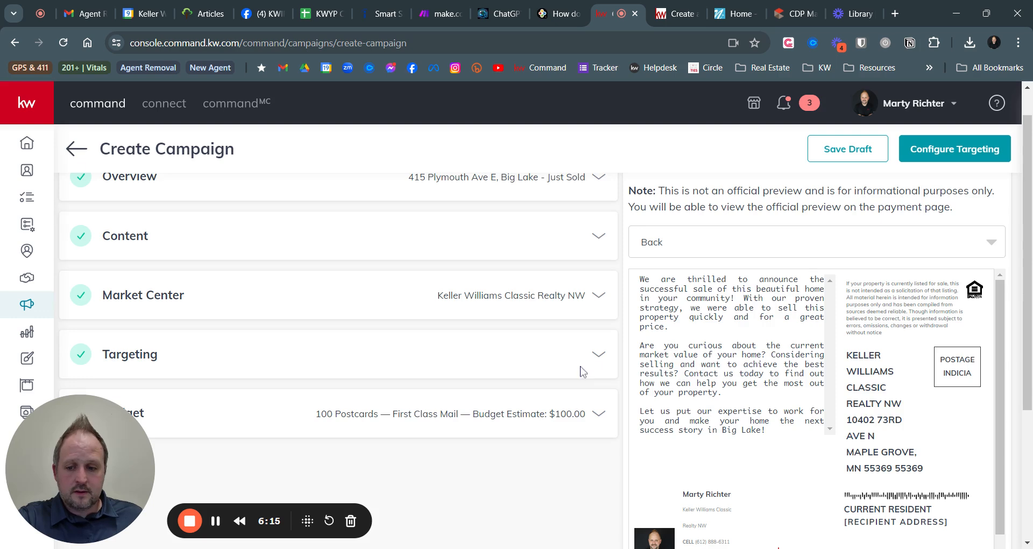
scroll(589, 374, down, 3)
scroll(723, 251, up, 2)
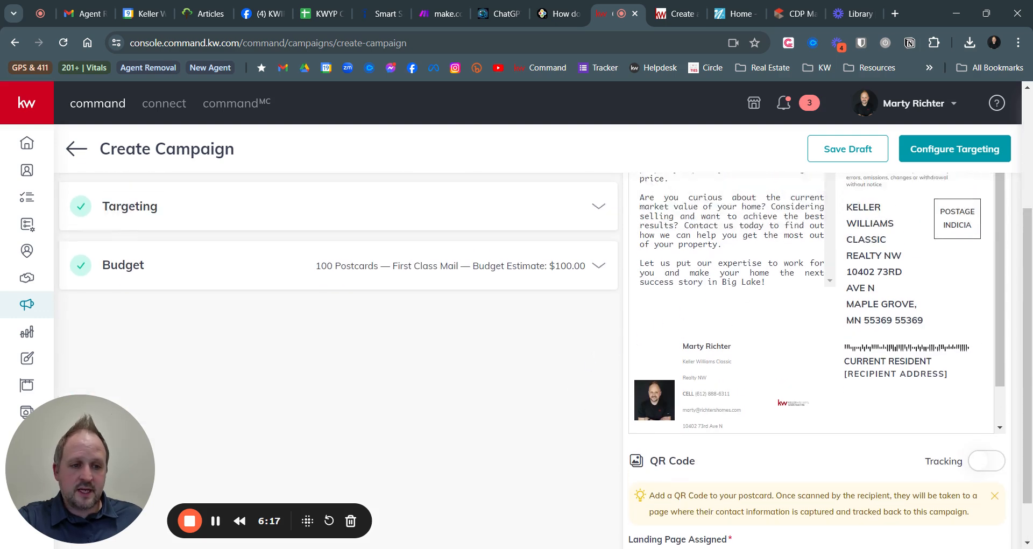
Go to Configure Targeting and confirm creating the campaign
click(943, 153)
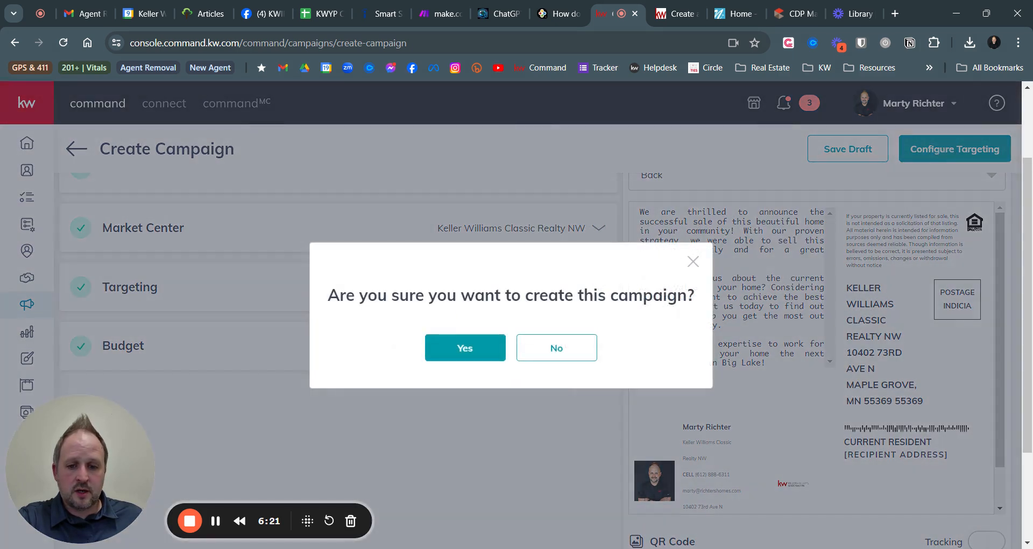
click(470, 348)
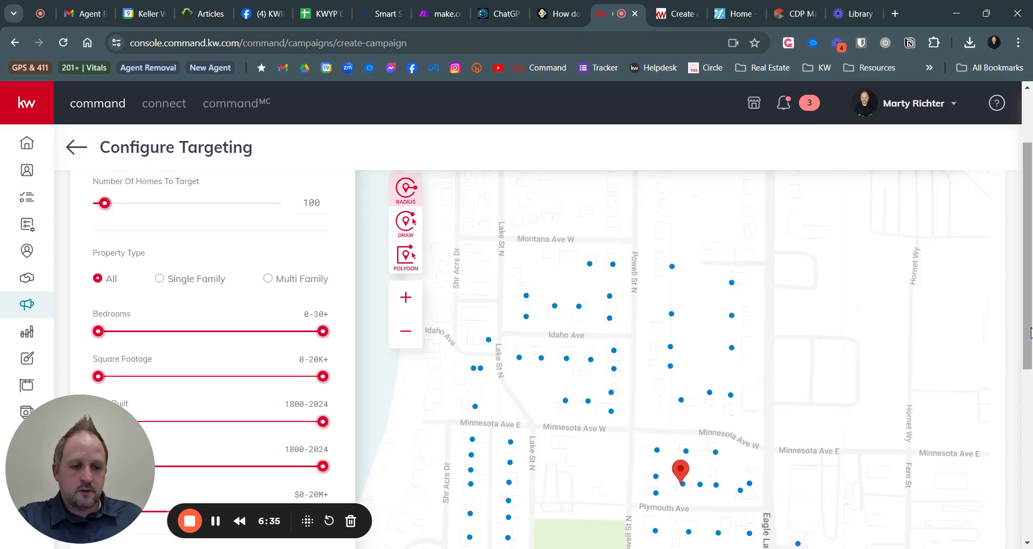
Zoom the targeting map out one level and look through the property type filters
scroll(1029, 355, down, 1)
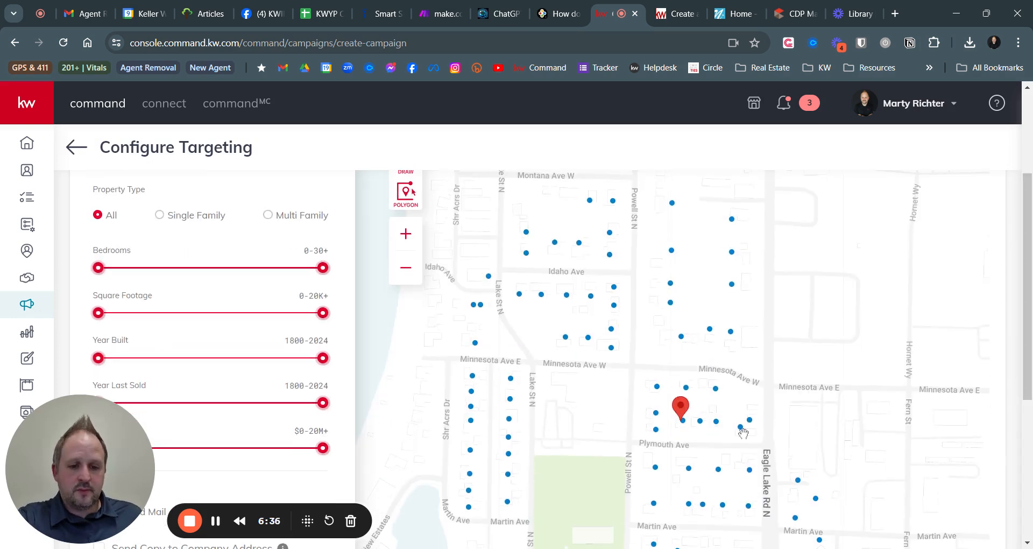
click(406, 279)
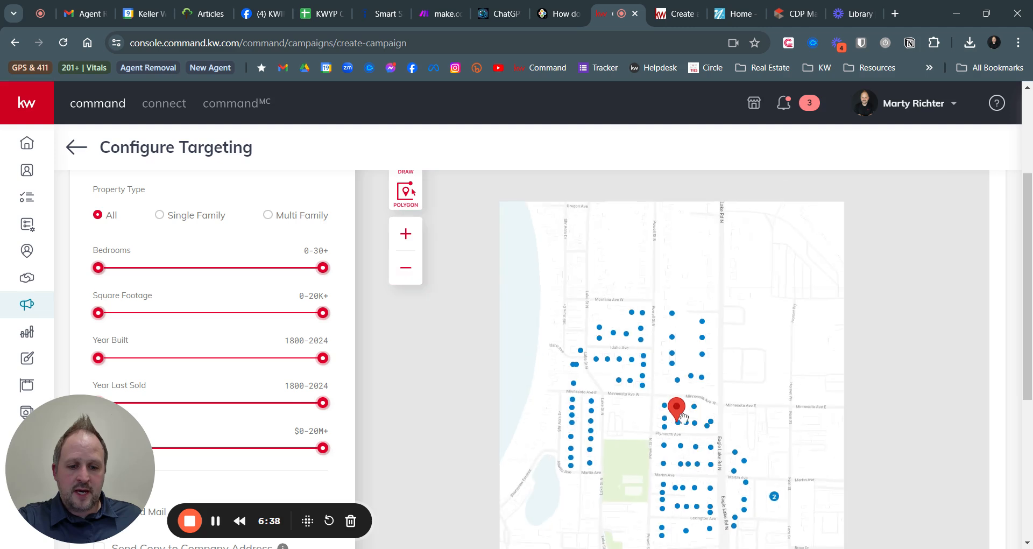
scroll(1022, 332, down, 1)
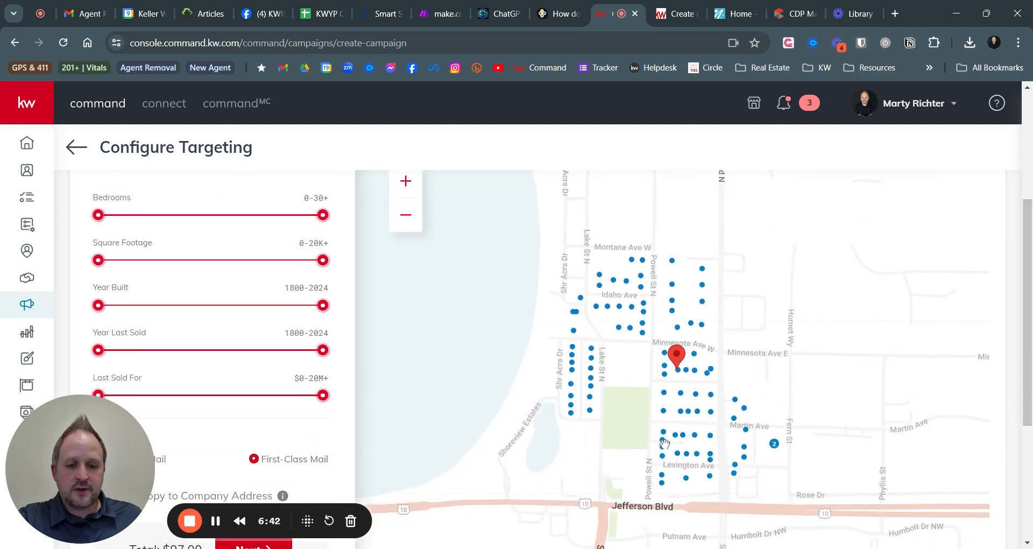
scroll(267, 434, up, 3)
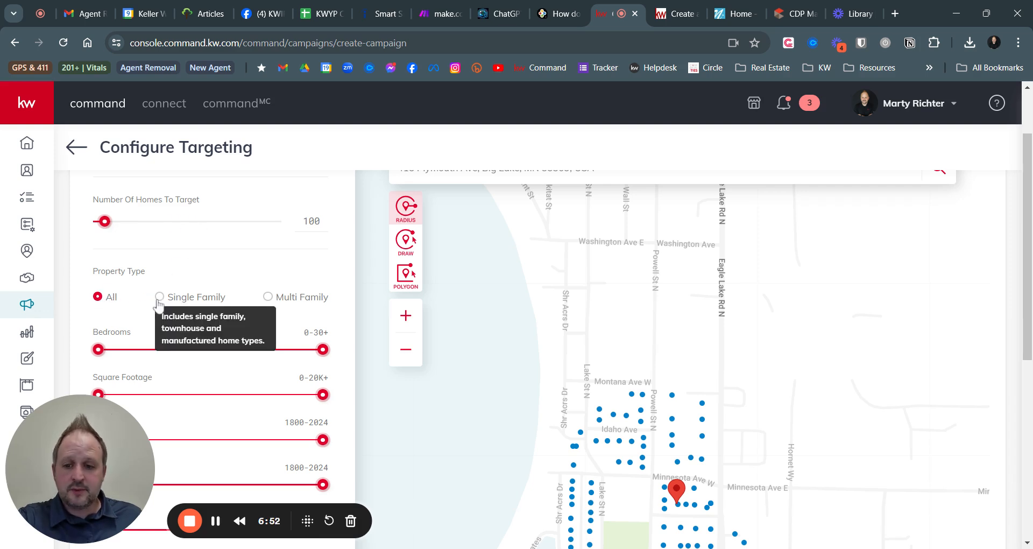
mouse_move(276, 301)
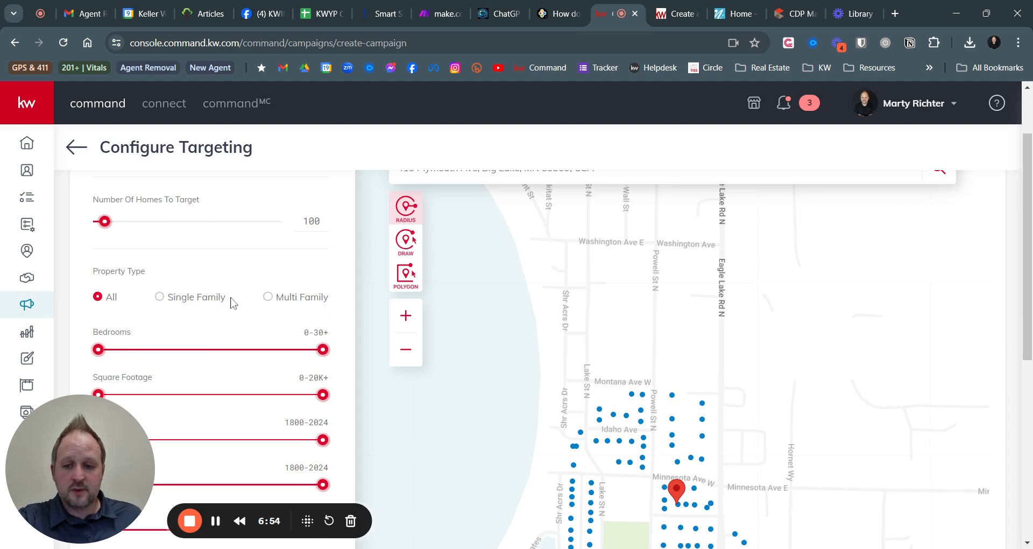
scroll(166, 312, down, 1)
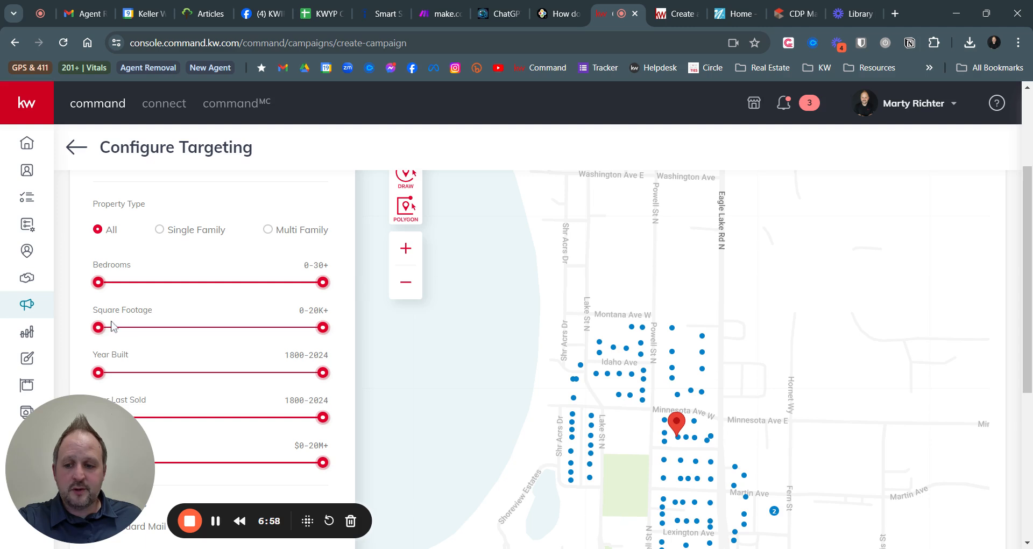
scroll(189, 352, down, 1)
scroll(180, 306, down, 1)
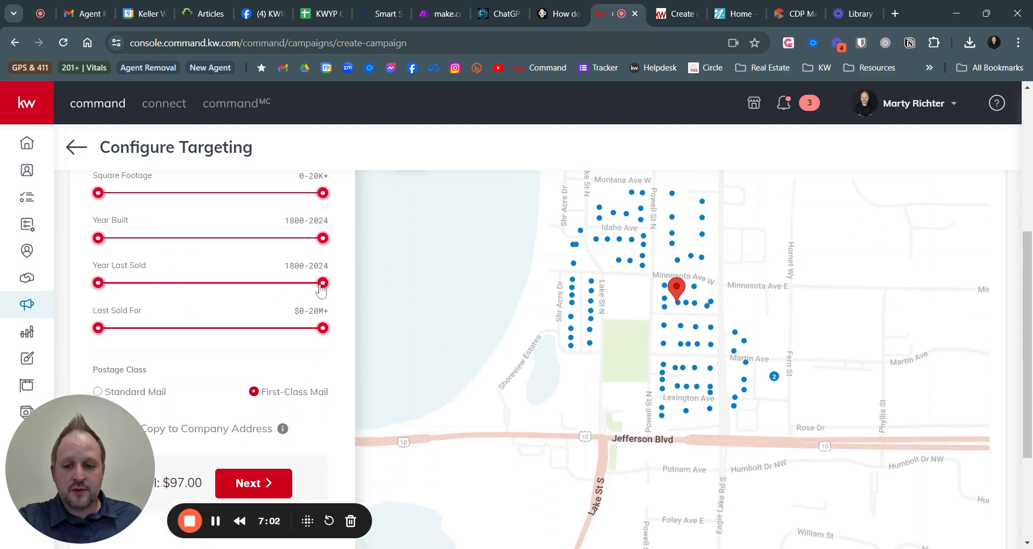
Limit Year Last Sold to 1800–2021 and tick 'Send Copy to Company Address'
drag(323, 290, 317, 290)
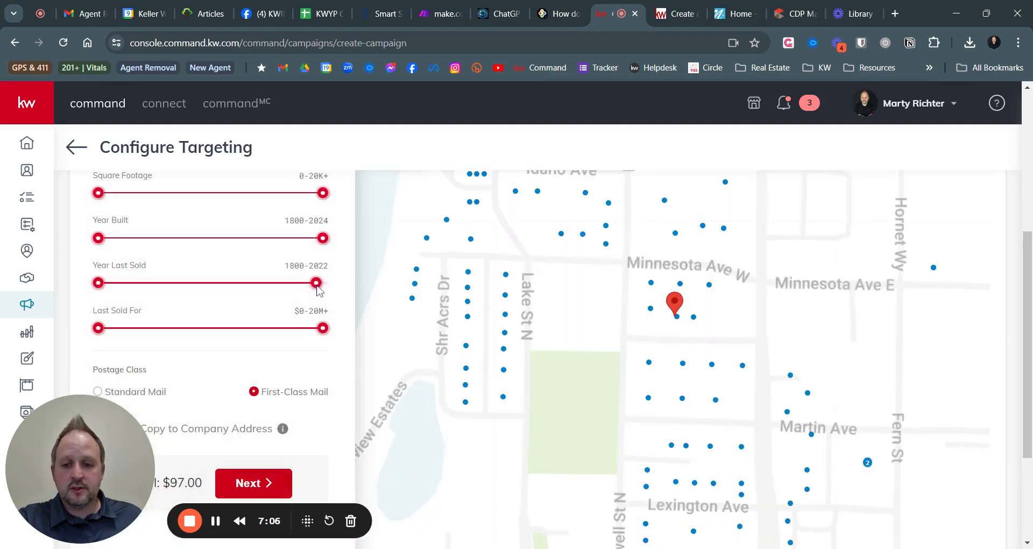
drag(317, 290, 314, 291)
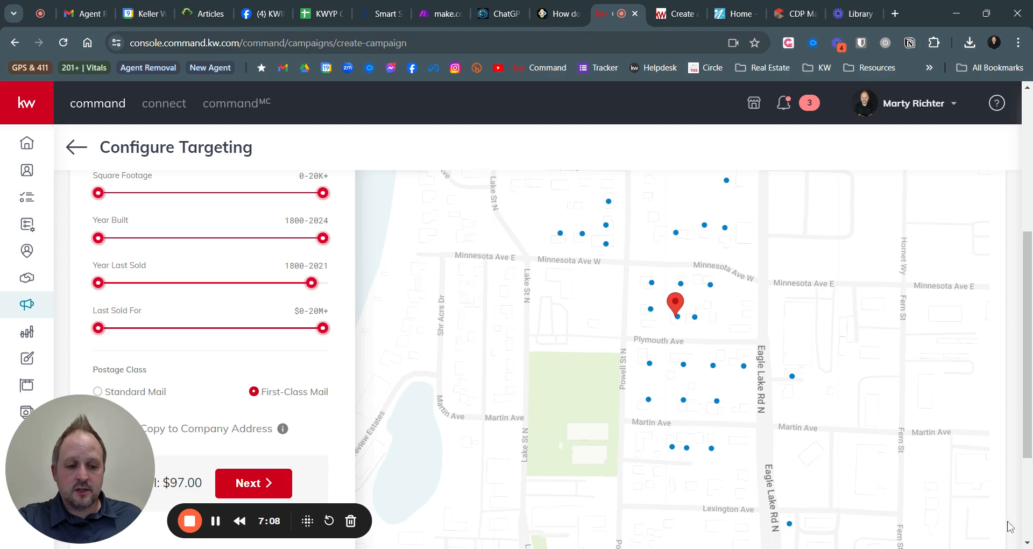
scroll(545, 314, up, 2)
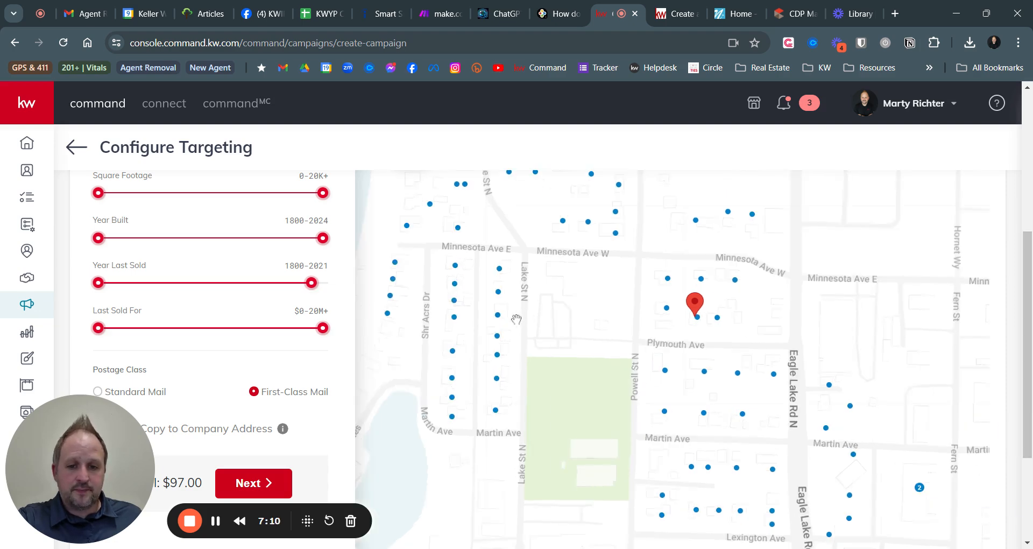
scroll(557, 313, down, 3)
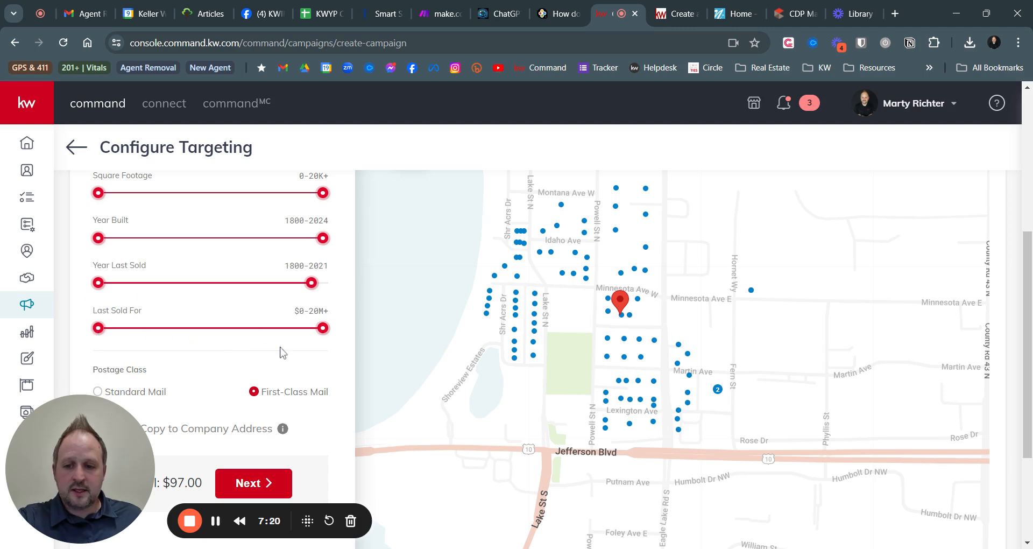
scroll(282, 352, down, 1)
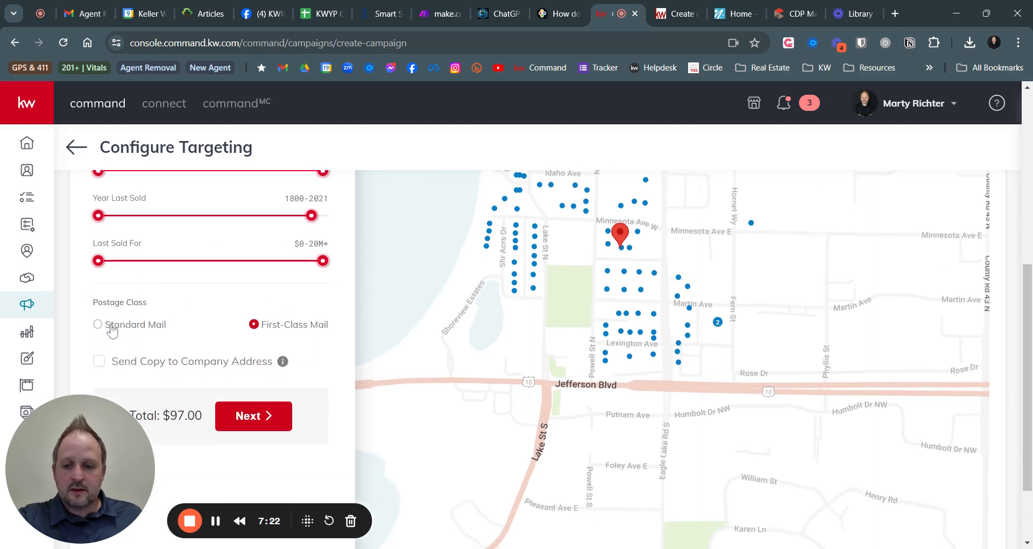
click(100, 361)
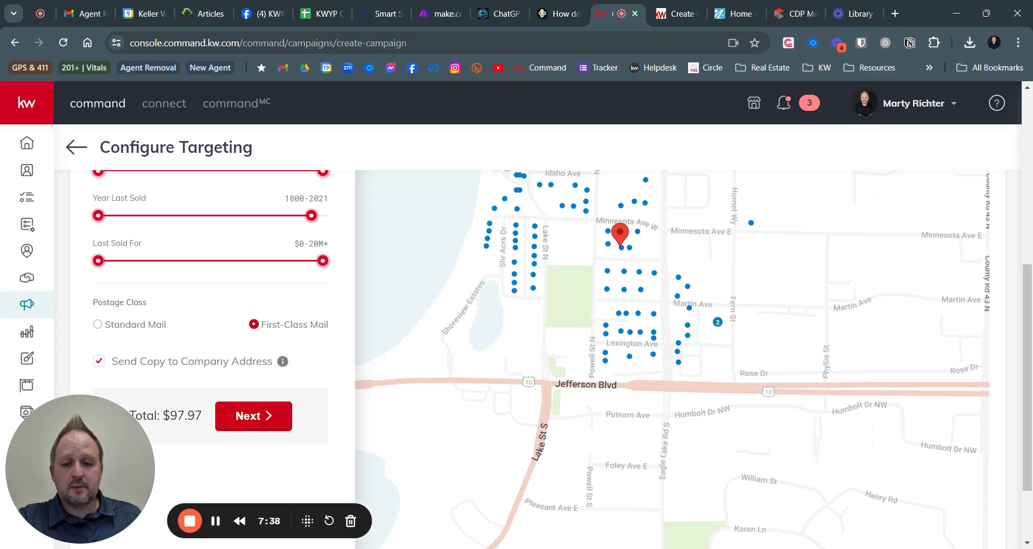
scroll(339, 412, up, 3)
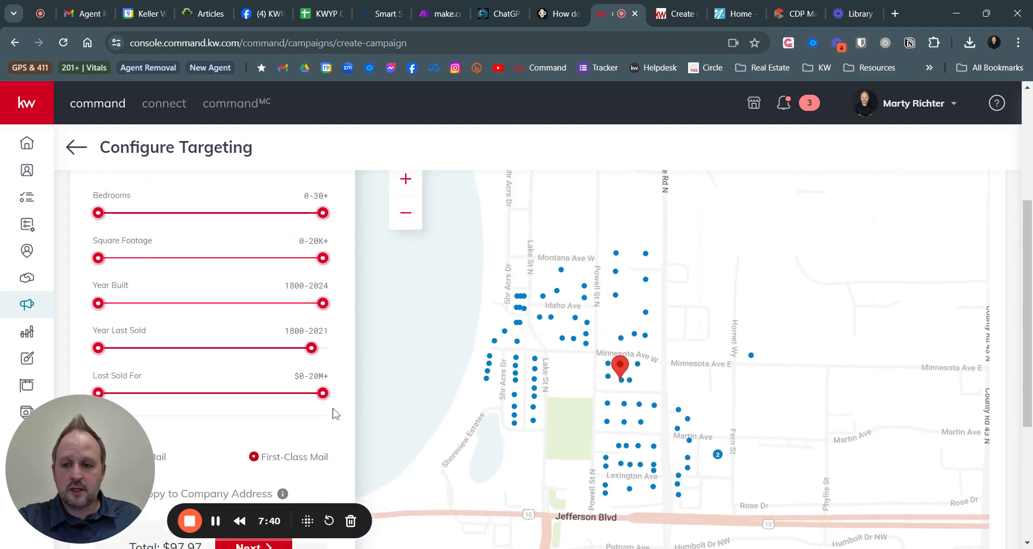
scroll(338, 427, up, 3)
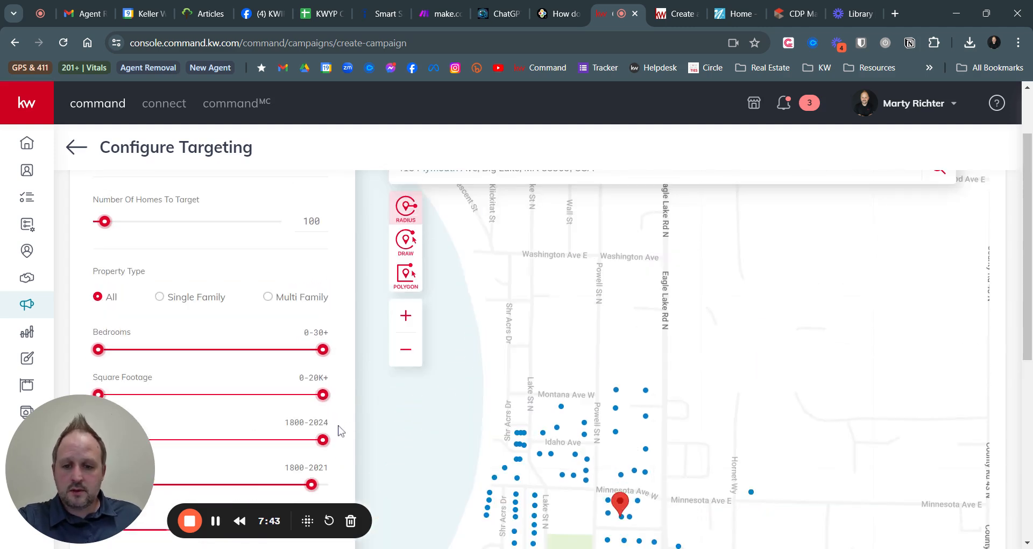
scroll(338, 430, down, 1)
scroll(344, 419, up, 3)
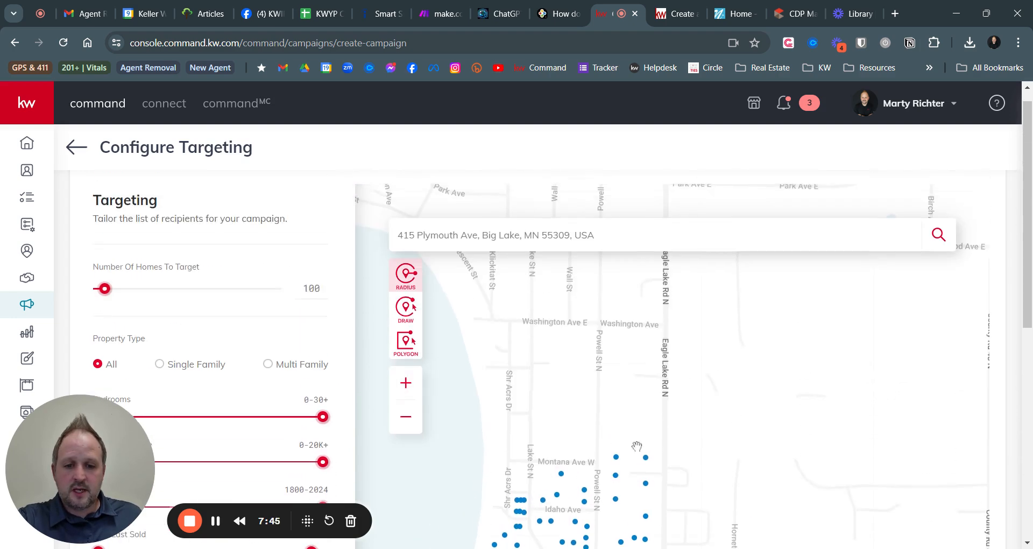
scroll(632, 447, down, 2)
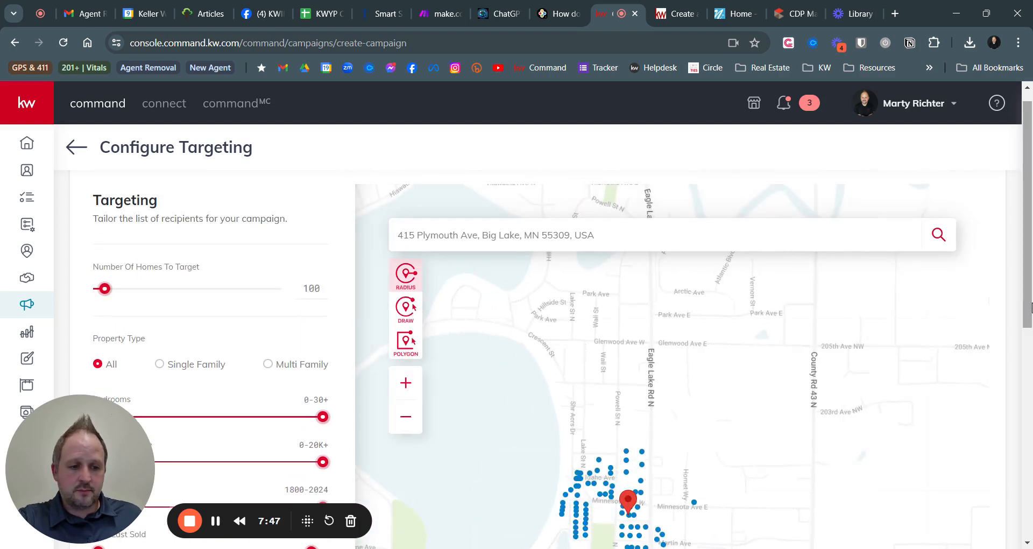
drag(1029, 313, 1029, 359)
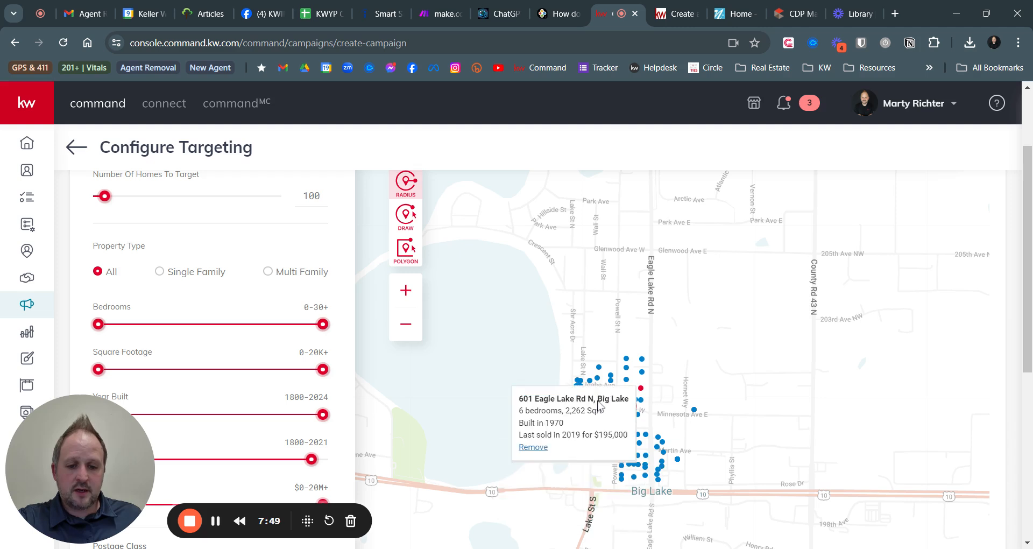
mouse_move(643, 477)
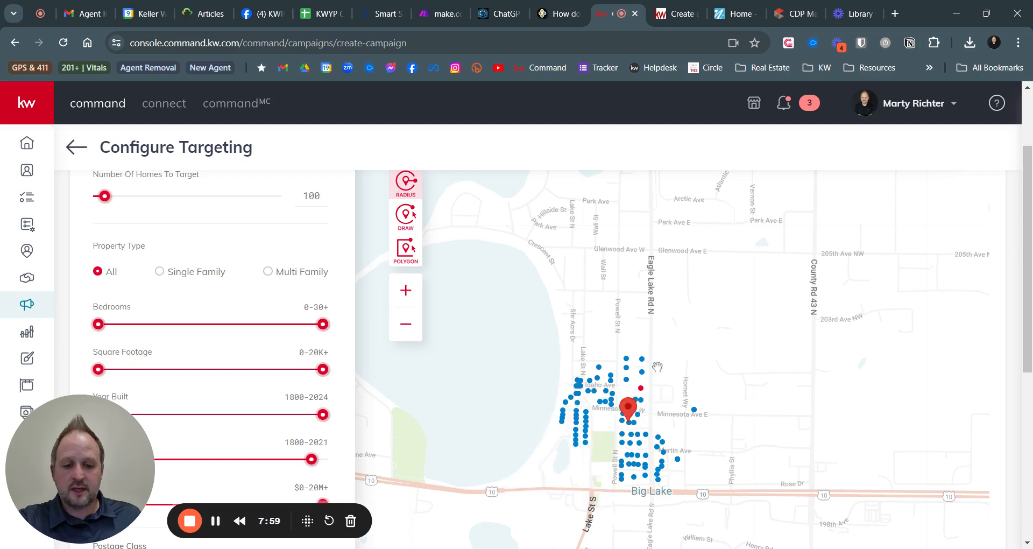
mouse_move(644, 361)
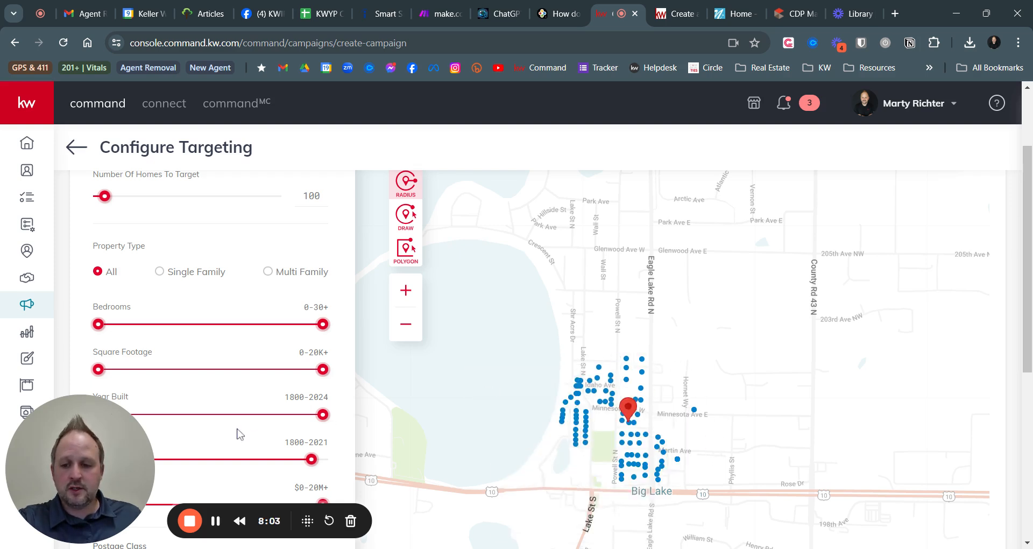
scroll(207, 381, down, 4)
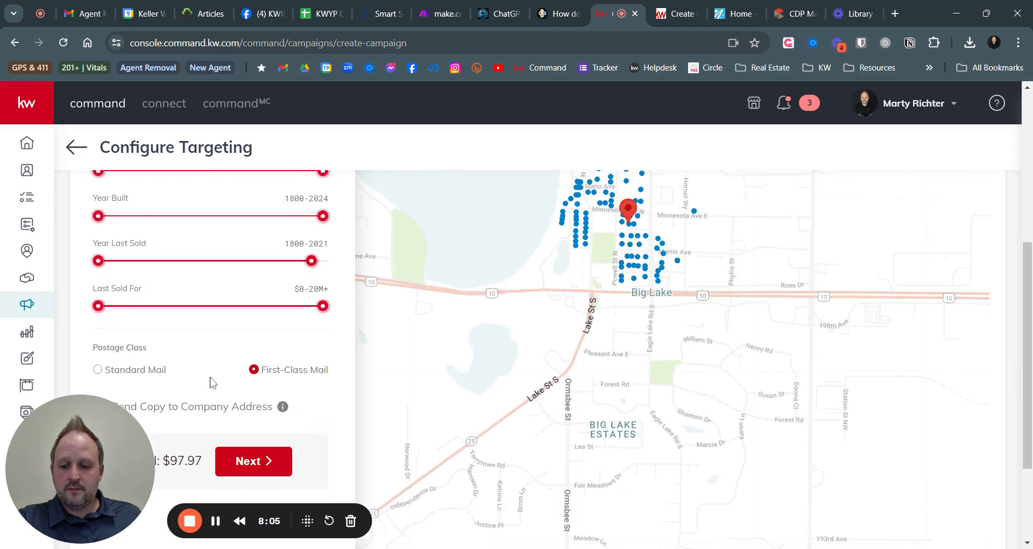
scroll(260, 421, down, 1)
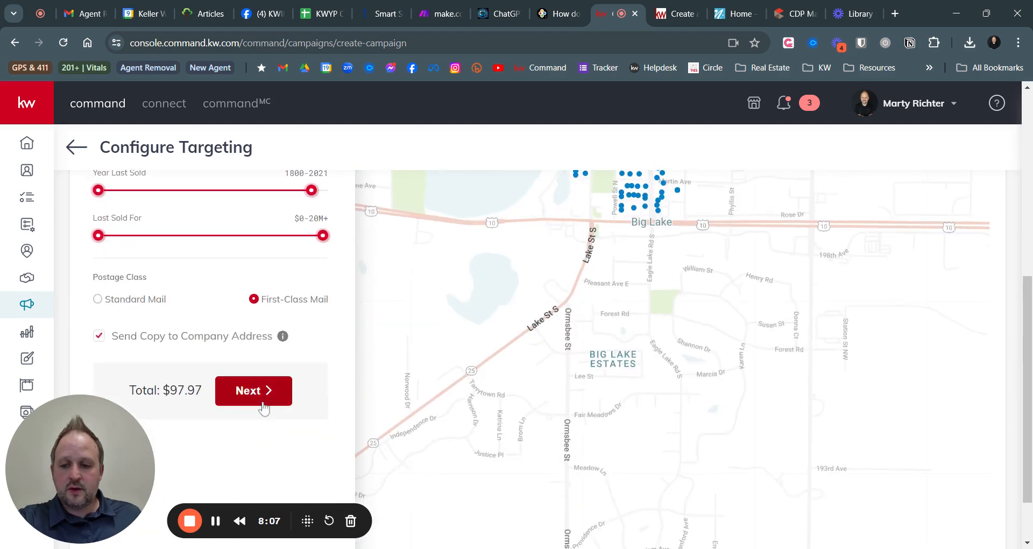
Continue to Preview & Payment and review the 101-postcard, $97.97 order summary and 3PM cutoff
click(262, 398)
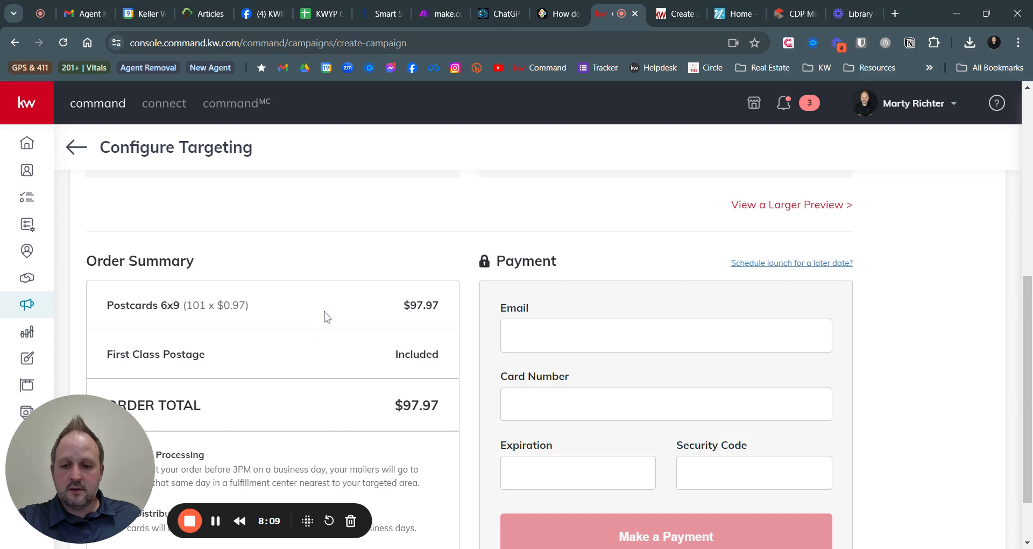
scroll(422, 409, down, 1)
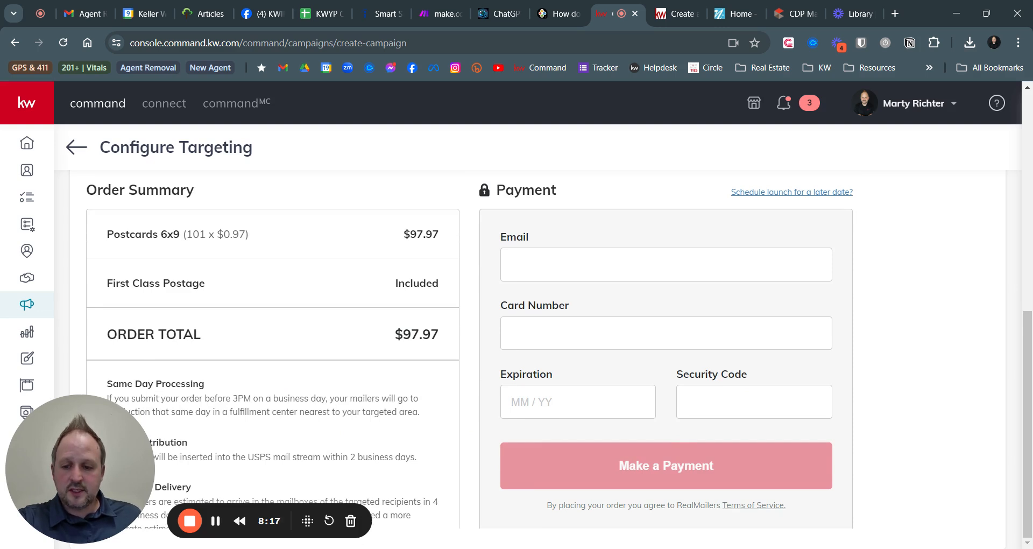
drag(176, 398, 339, 398)
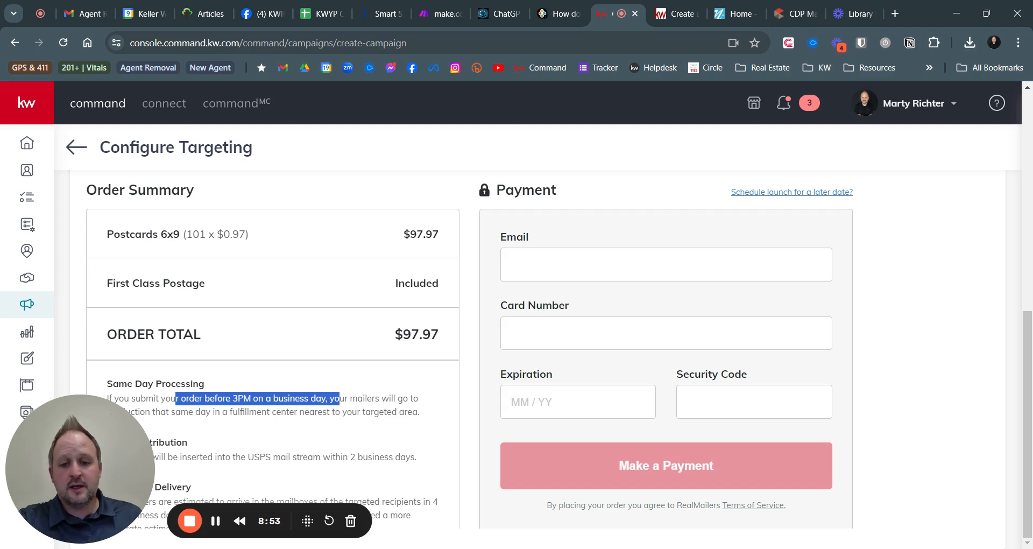
scroll(413, 462, up, 1)
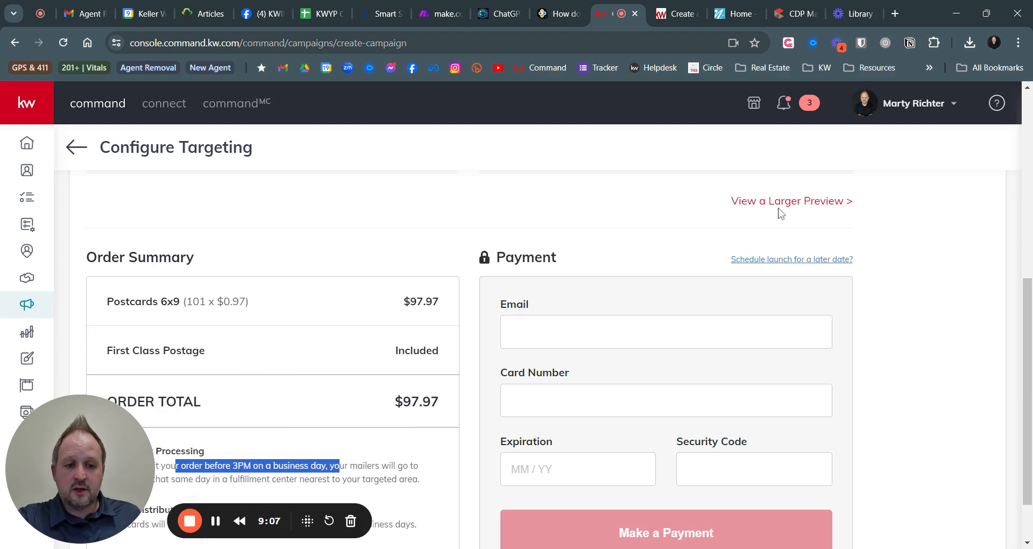
Open 'View a Larger Preview' and scroll through both pages of the postcard PDF
scroll(781, 215, up, 1)
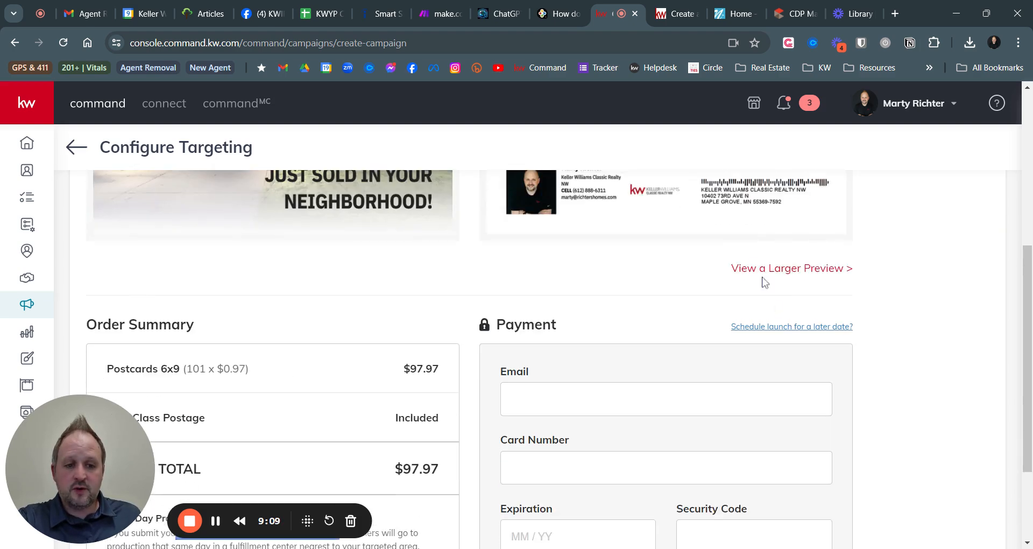
scroll(769, 272, up, 5)
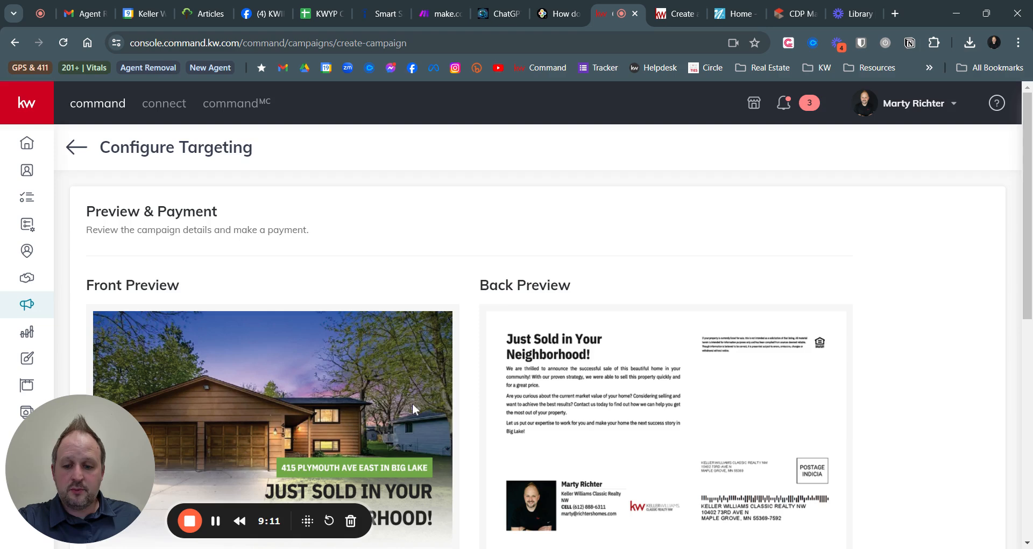
scroll(412, 403, down, 3)
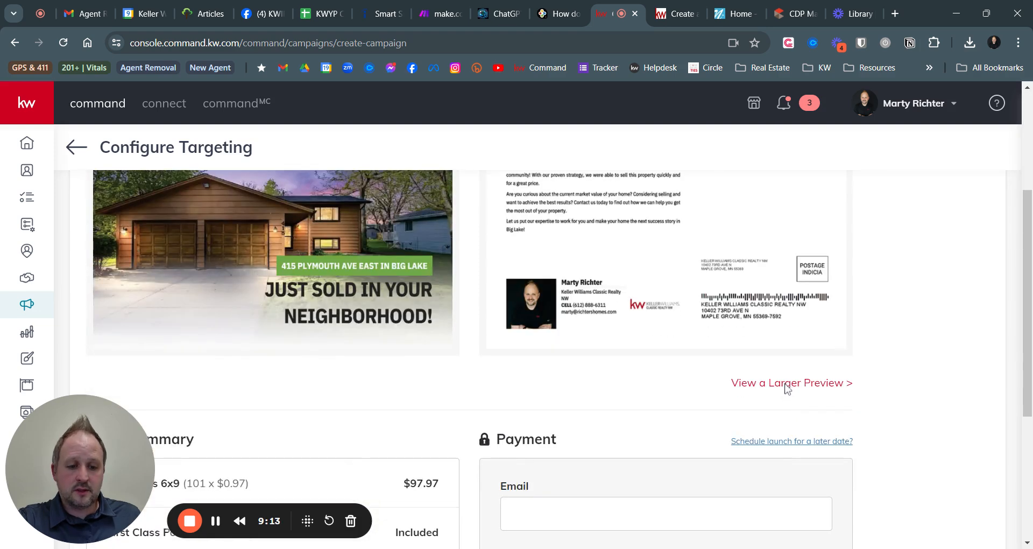
click(786, 385)
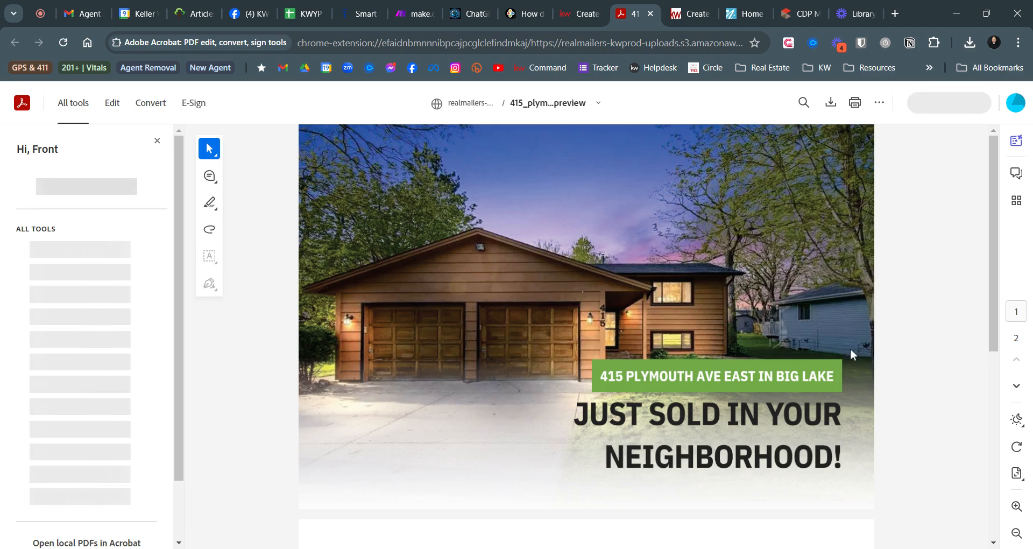
scroll(848, 355, down, 4)
scroll(840, 366, down, 3)
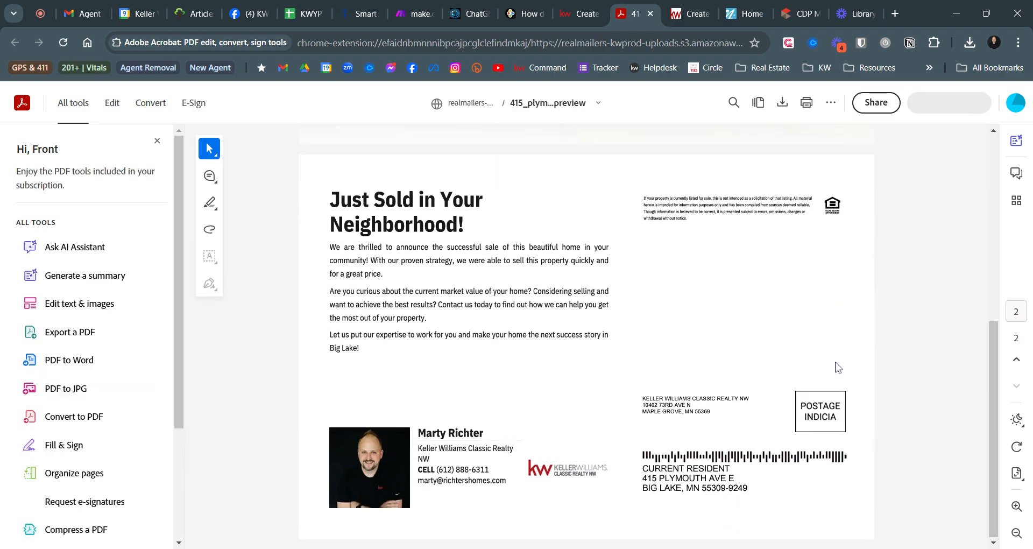
scroll(835, 363, up, 7)
Close the PDF tab and scroll back up to the postcard's Front and Back previews
click(650, 14)
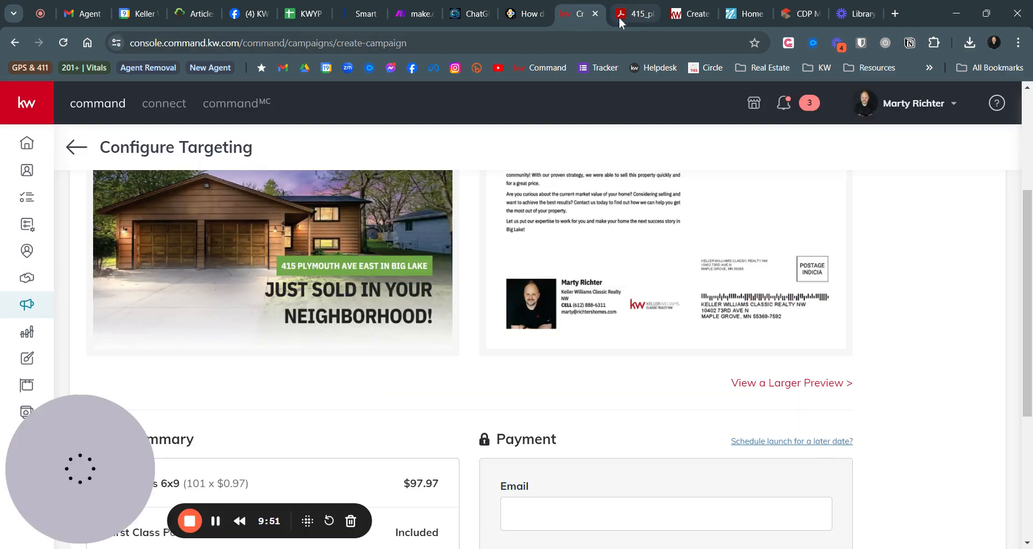
scroll(581, 347, down, 3)
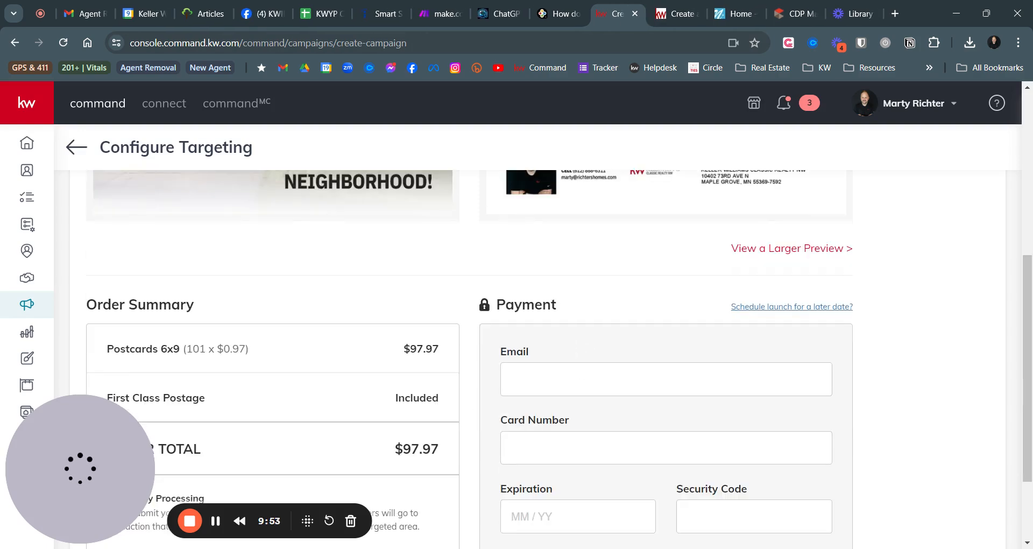
scroll(583, 350, down, 2)
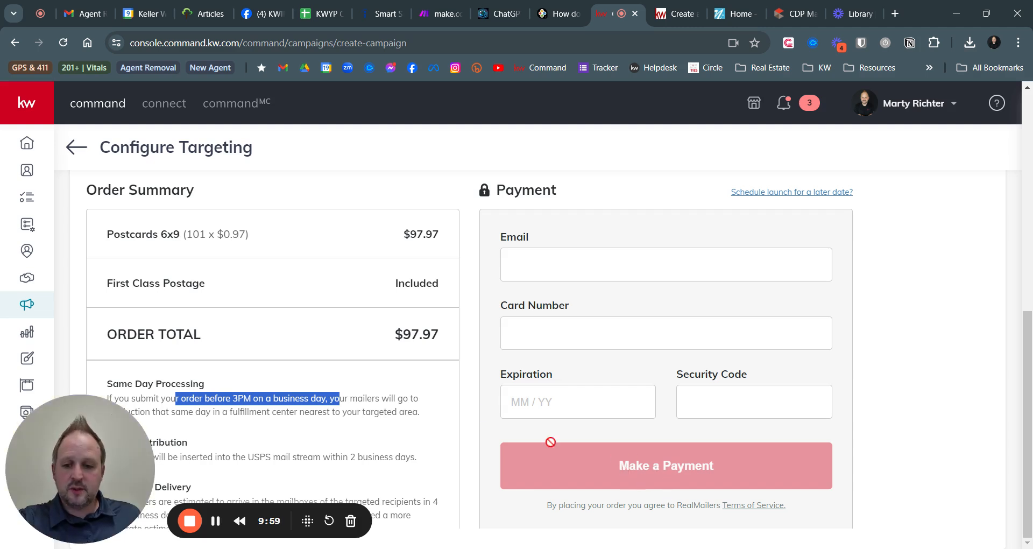
scroll(419, 390, up, 6)
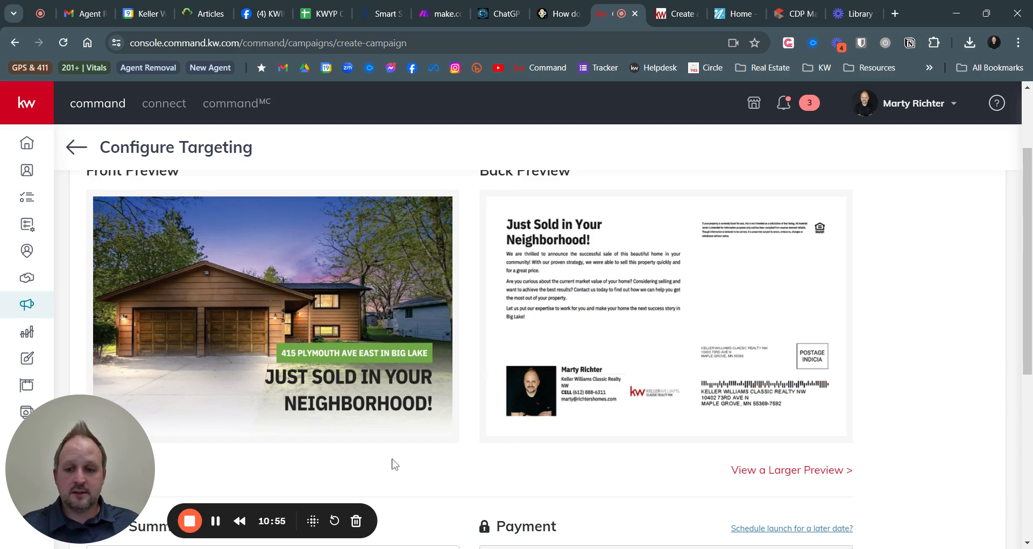
scroll(396, 457, up, 1)
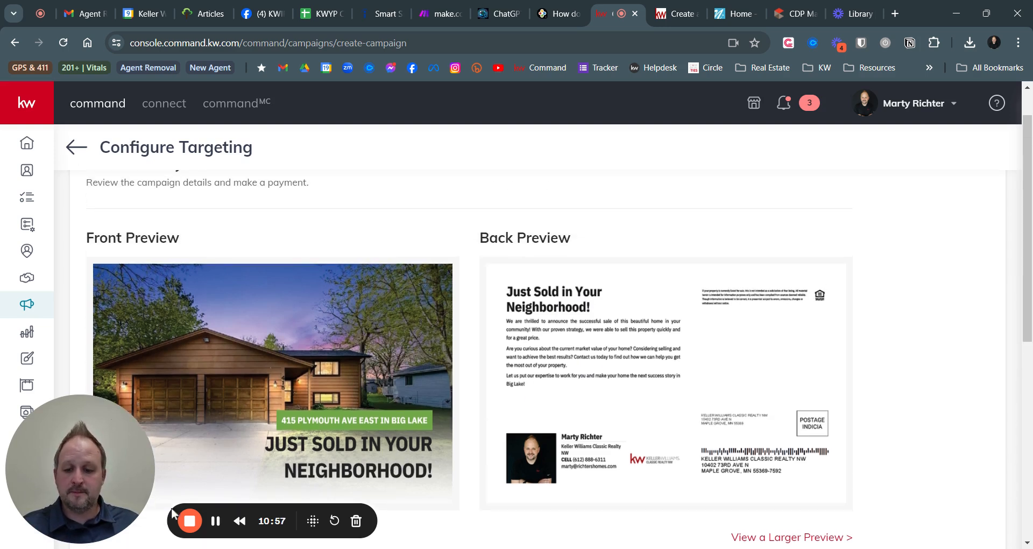